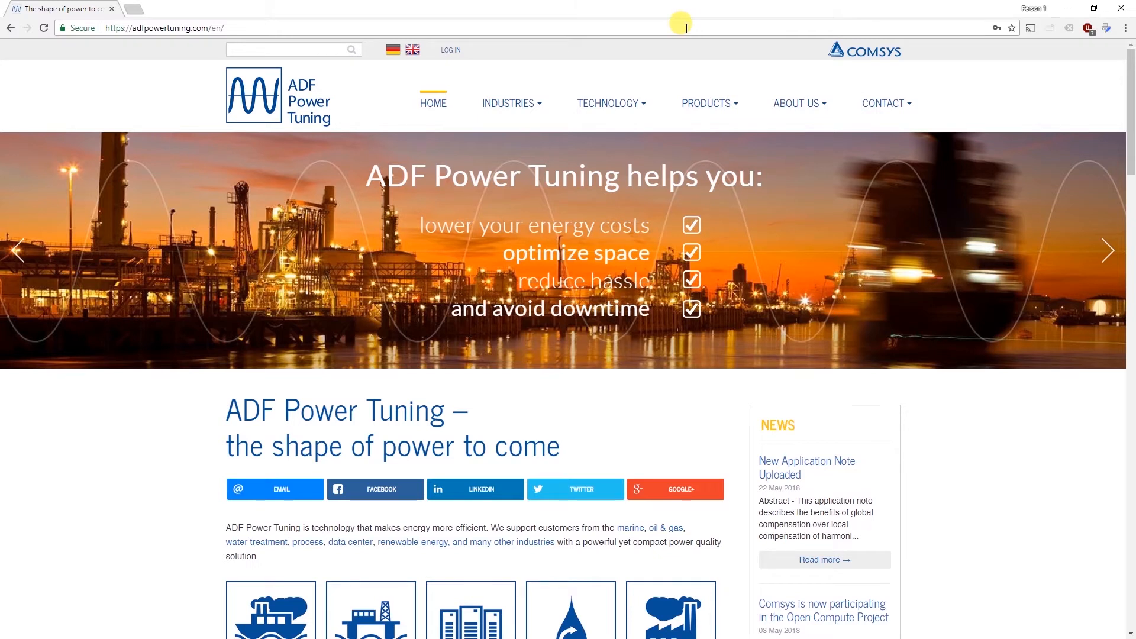
Open the ADF Dashboard at 169.254.254.254 in the browser.
left_click(687, 28)
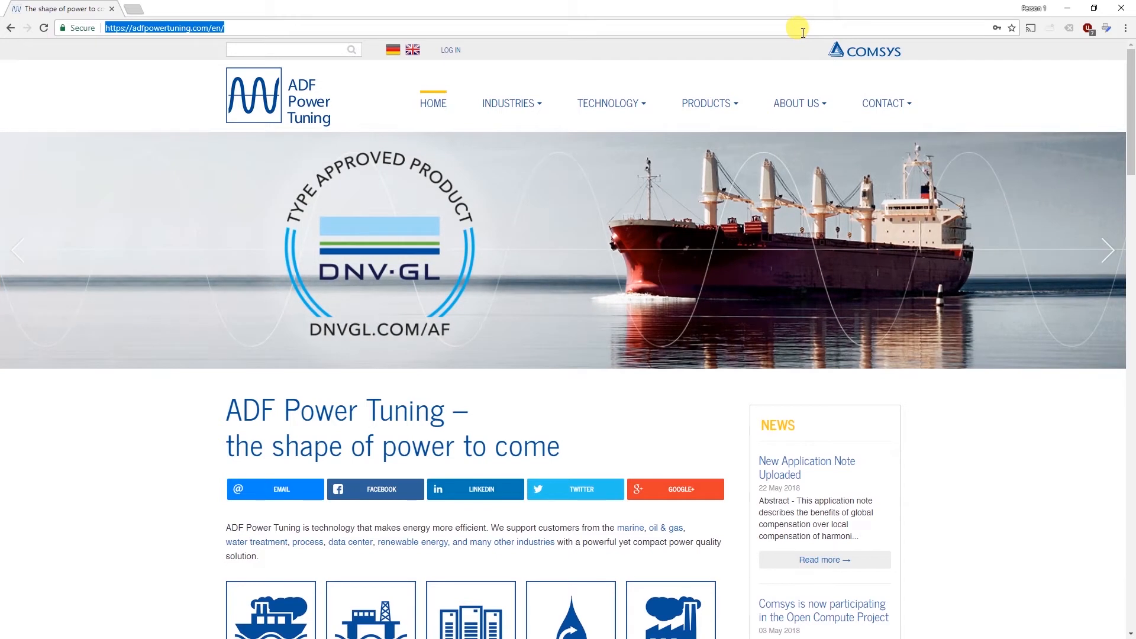
type("169.254.254.254")
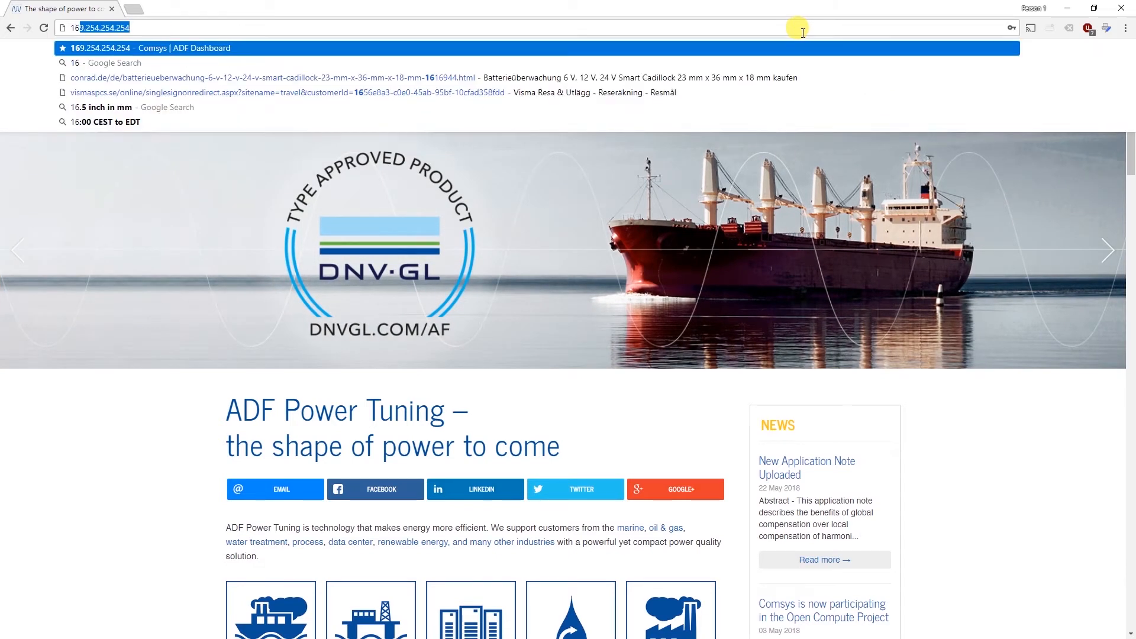
key("End")
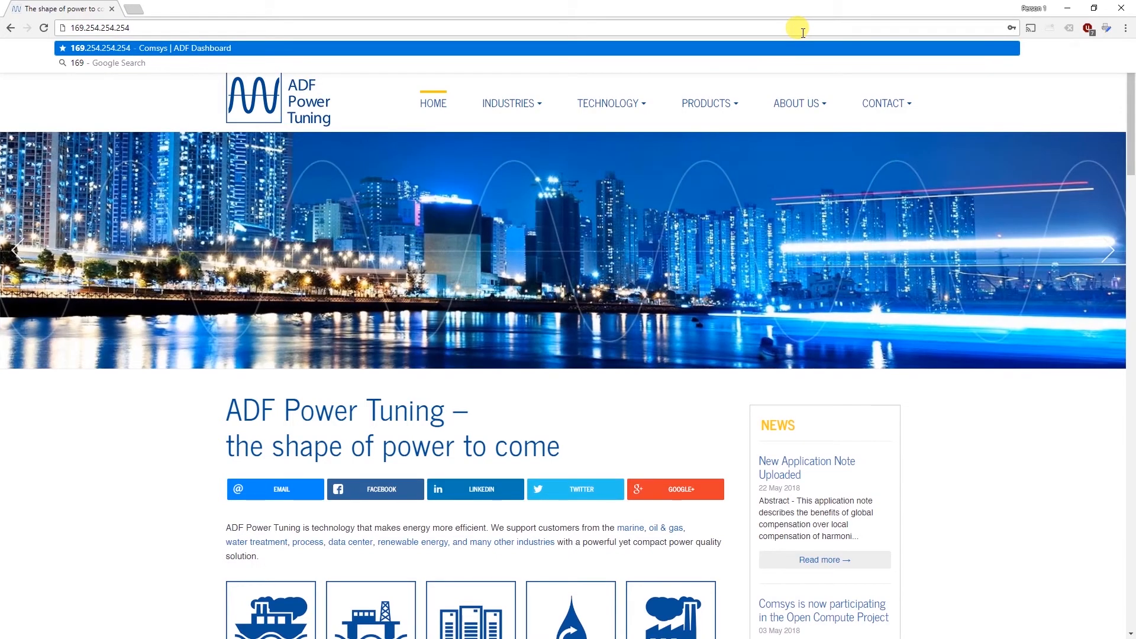
key("Return")
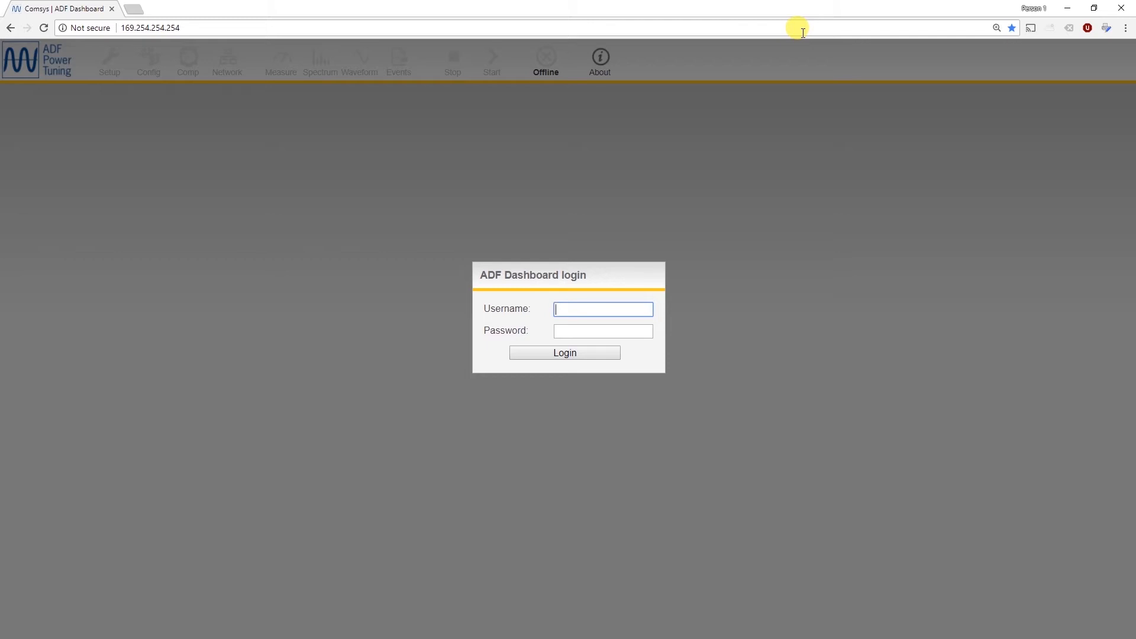
Log in to the ADF Dashboard with the username admin and the account password.
type("admin")
key("Tab")
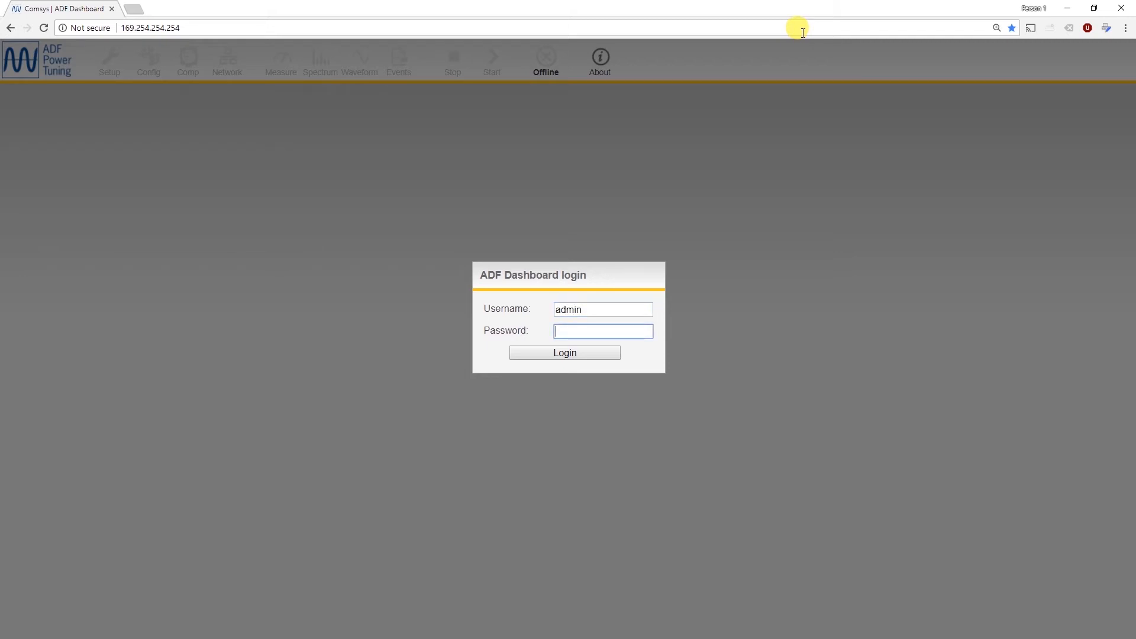
key("Return")
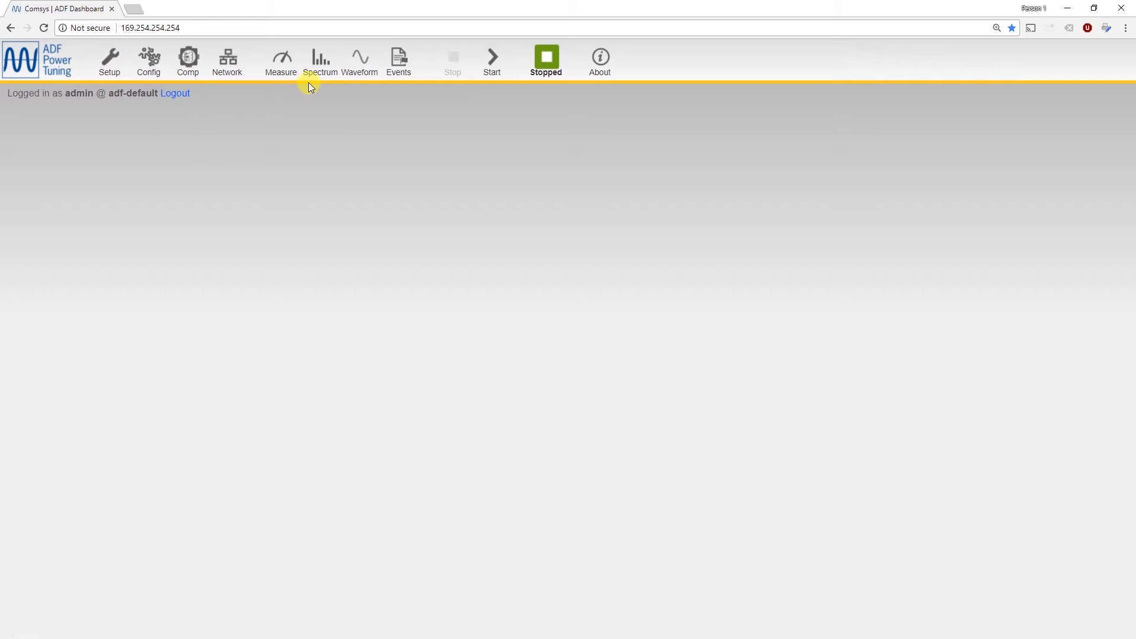
Open the Configuration window, try repositioning it across the dashboard, and close it without saving.
left_click(158, 73)
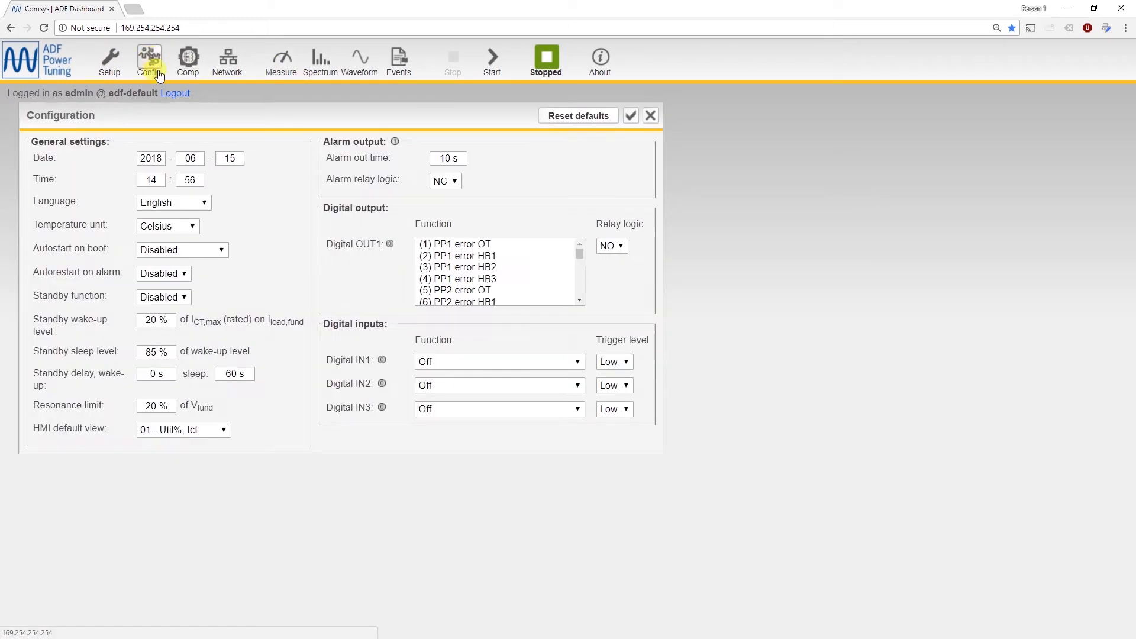
mouse_move(172, 114)
left_mouse_down()
mouse_move(190, 152)
mouse_move(263, 171)
mouse_move(120, 159)
mouse_move(152, 116)
mouse_move(166, 125)
left_mouse_up()
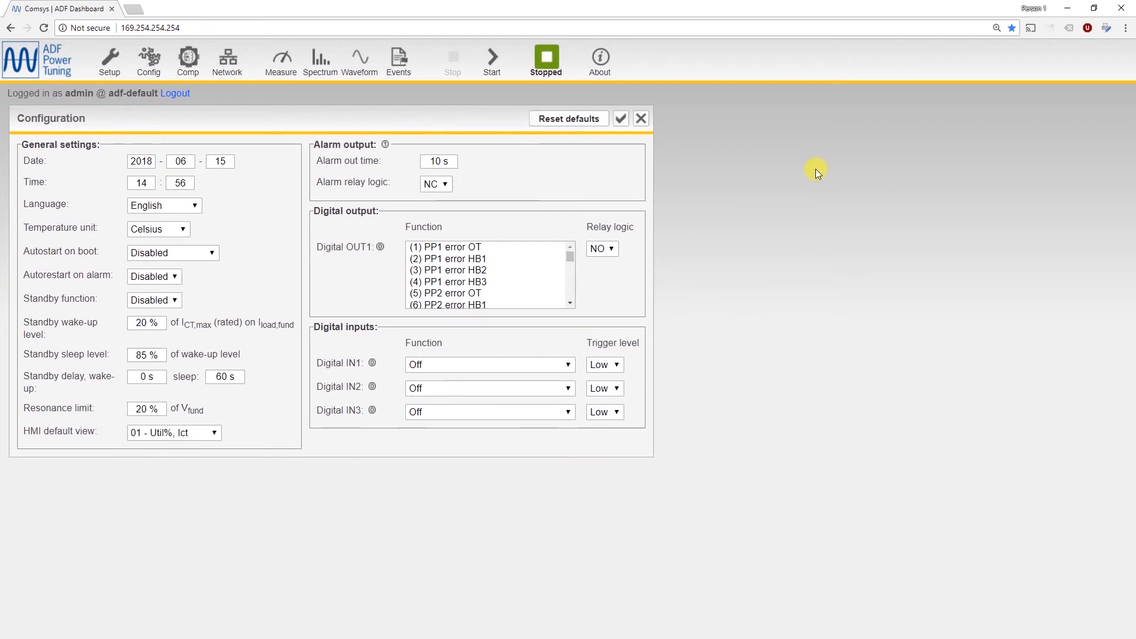
key("ctrl+0")
key("ctrl+plus")
key("ctrl+plus")
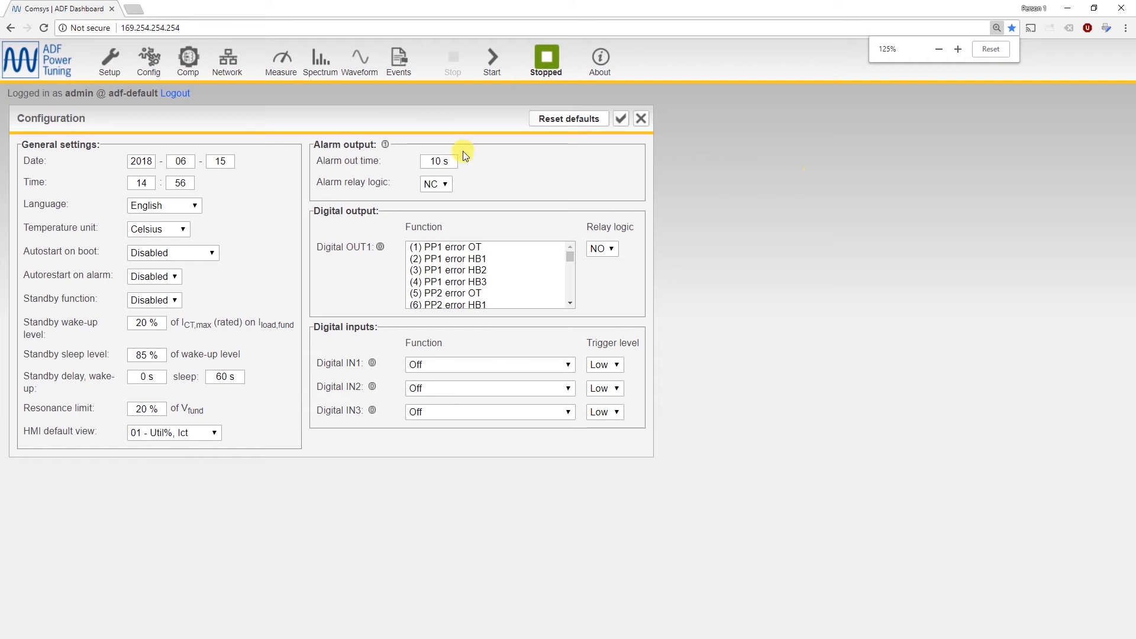
left_click_drag(292, 120, 669, 122)
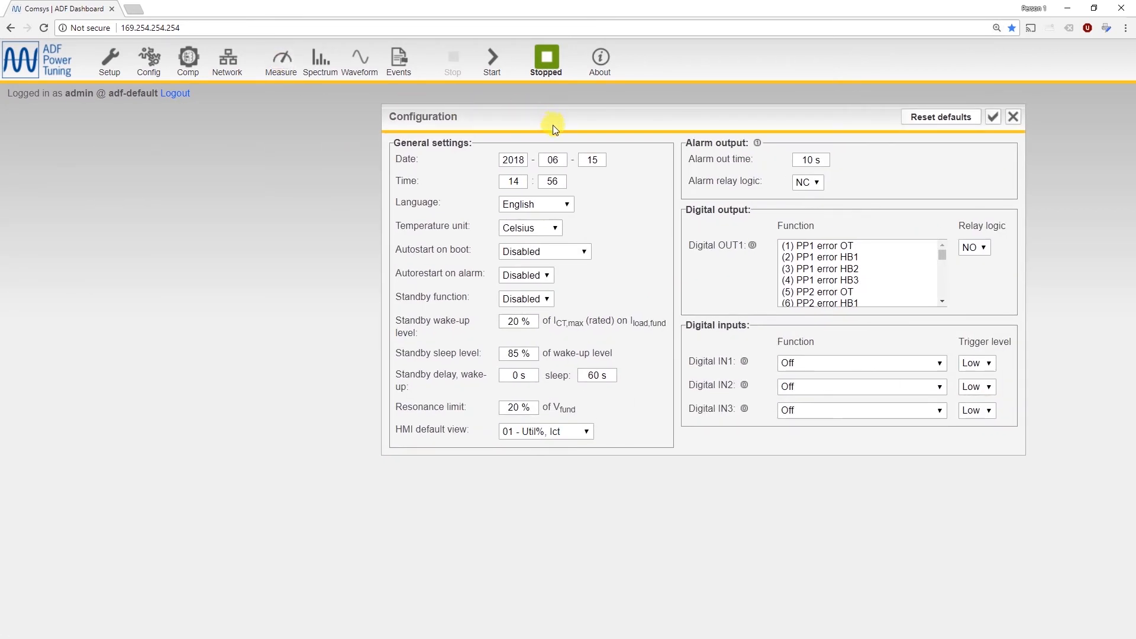
left_click_drag(553, 126, 175, 125)
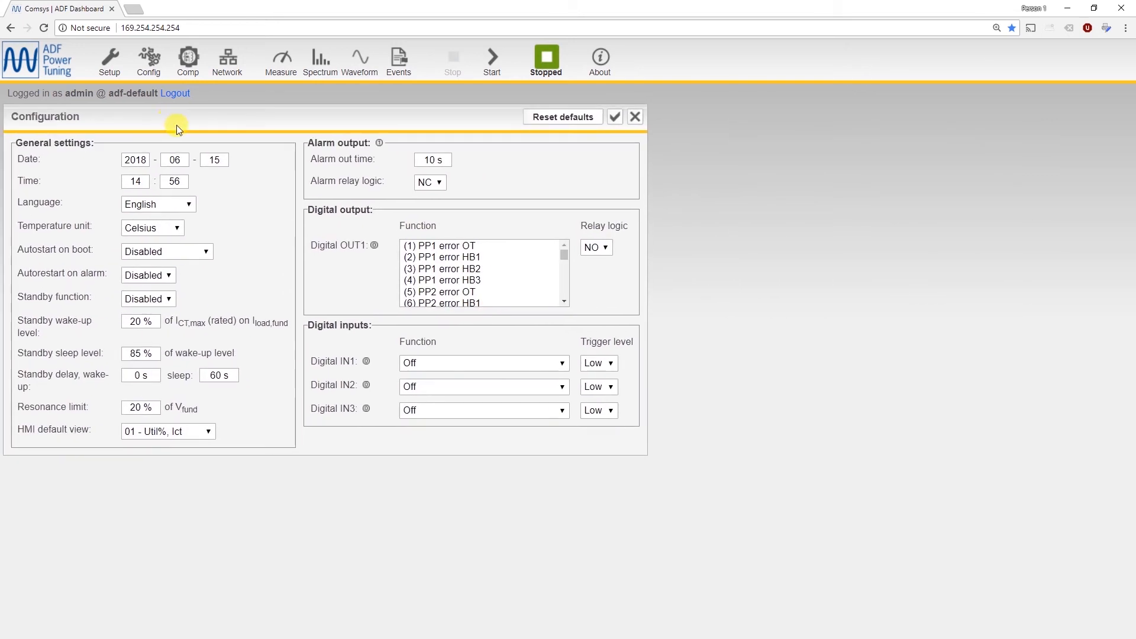
left_click(635, 118)
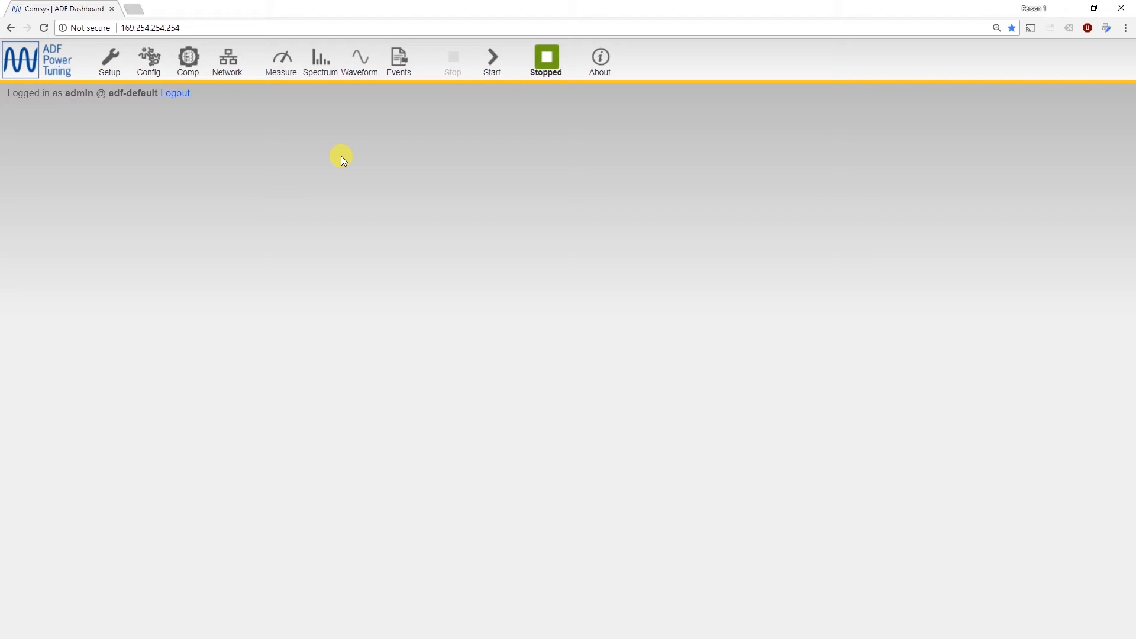
In Configuration, try Autostart on boot as Instant start with Autorestart on alarm Disabled, and close without saving.
left_click(149, 58)
left_click_drag(237, 133, 209, 118)
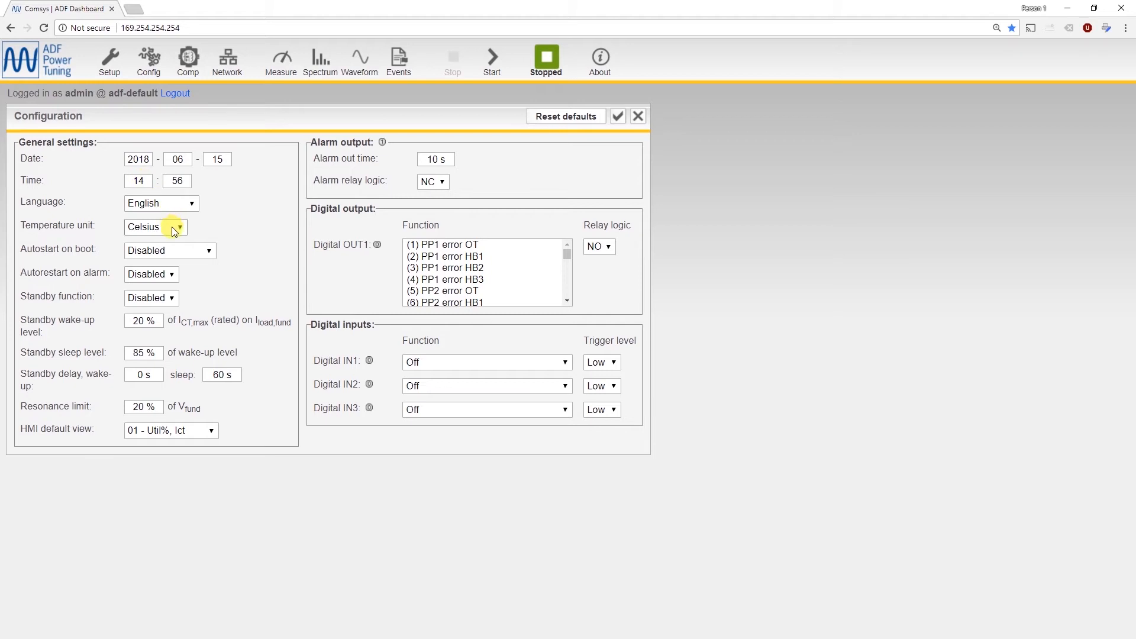
left_click(176, 248)
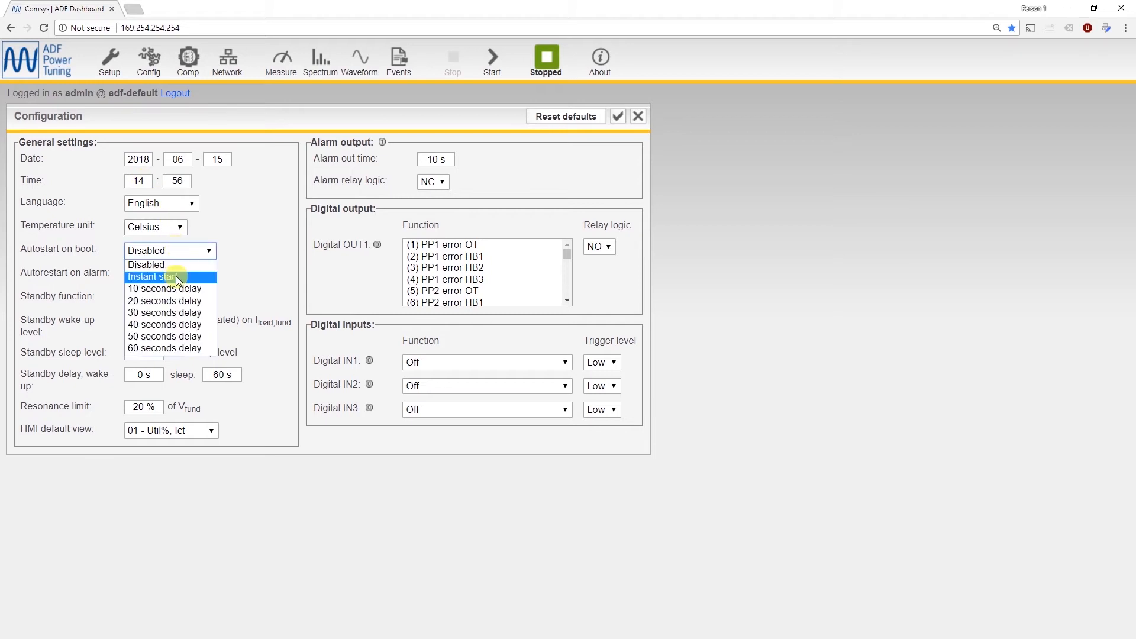
left_click(175, 277)
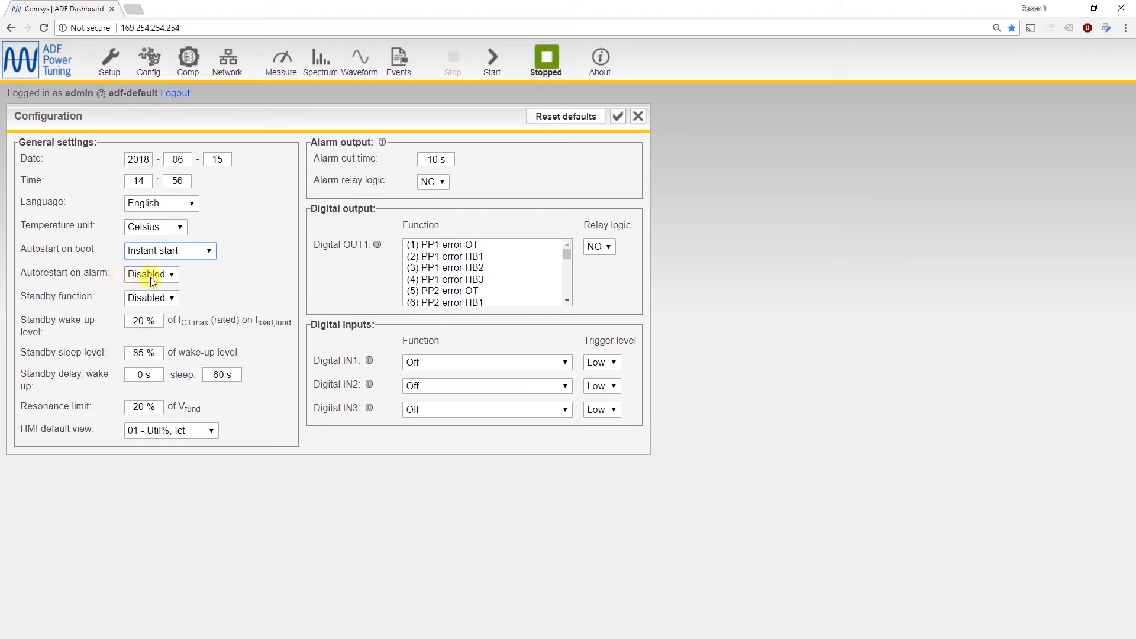
left_click(150, 277)
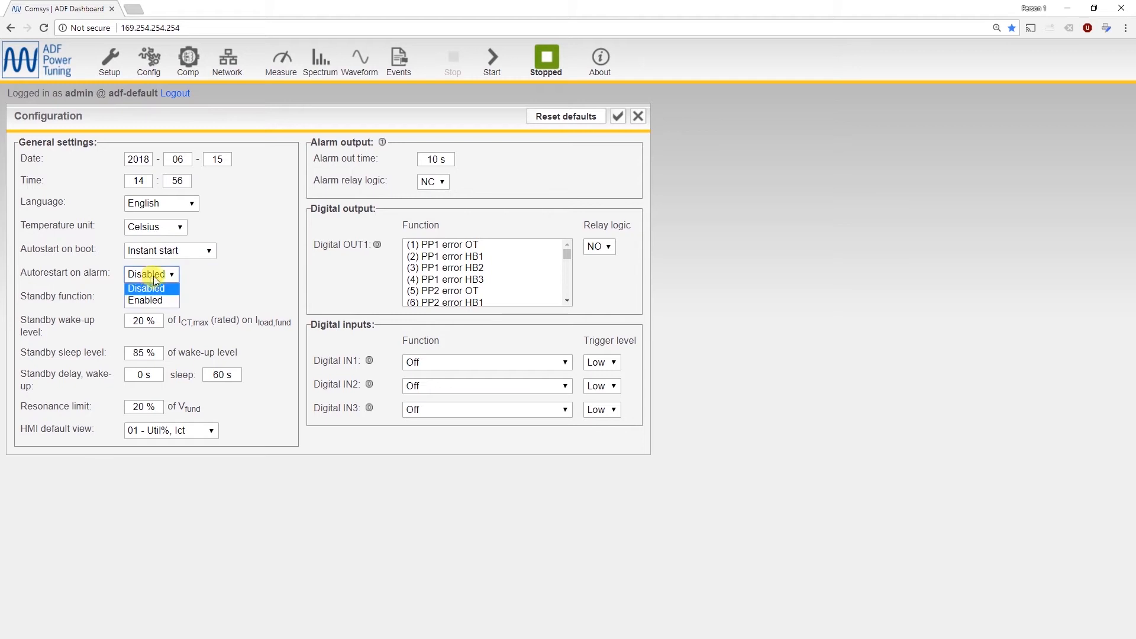
left_click(155, 285)
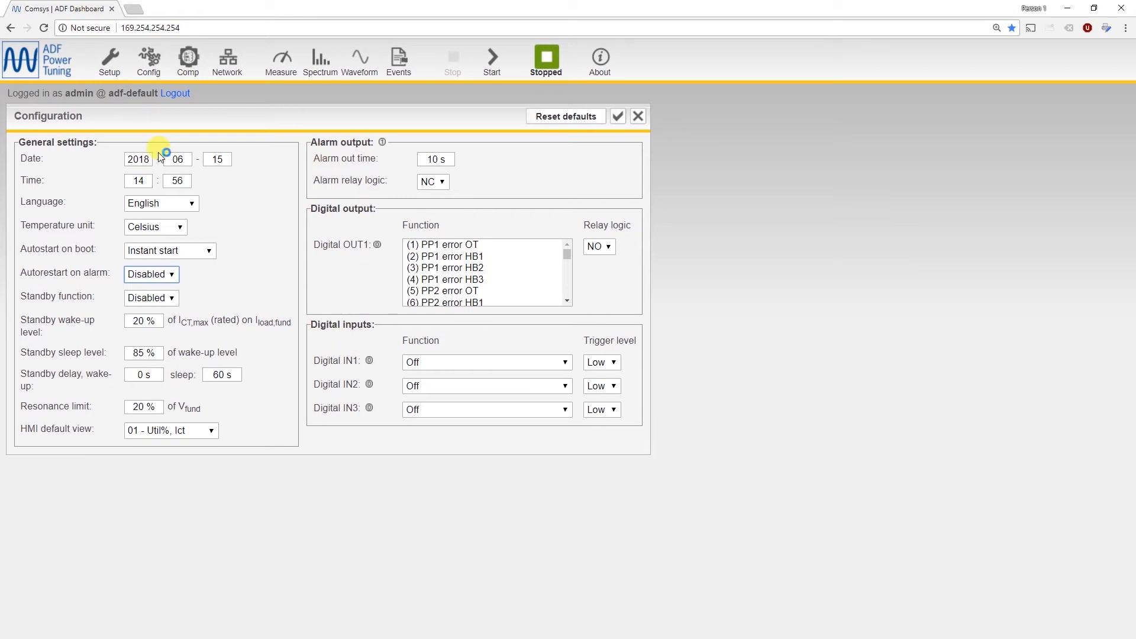
left_click(642, 117)
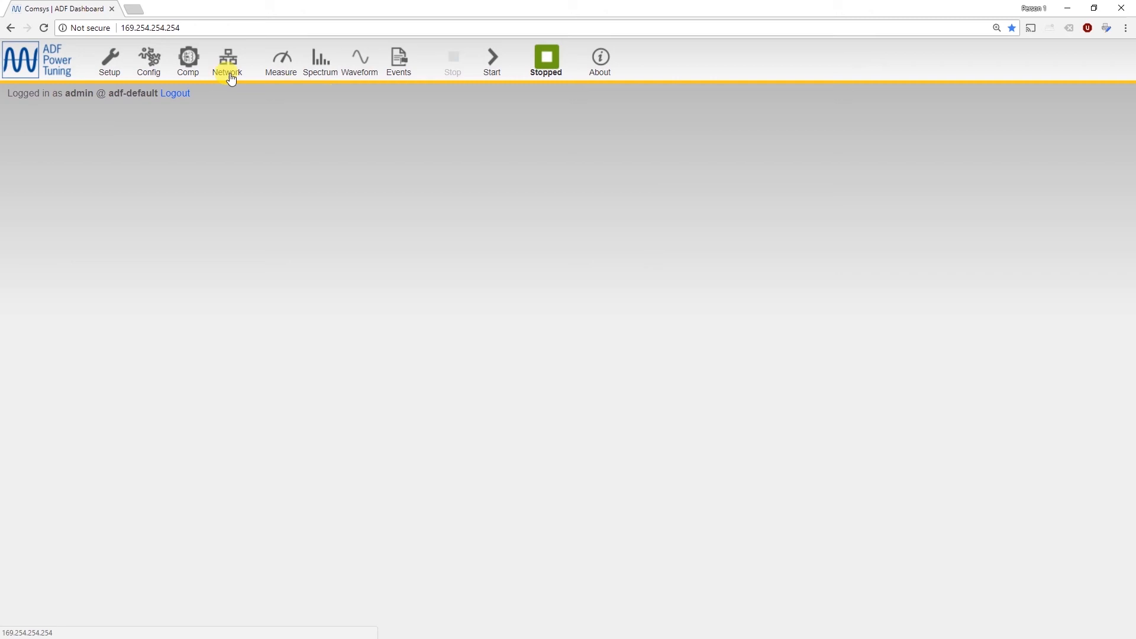
In the Compensation settings, set the PFC mode to Static with a PFC Q value of about 74 kVAR inductive.
left_click(196, 58)
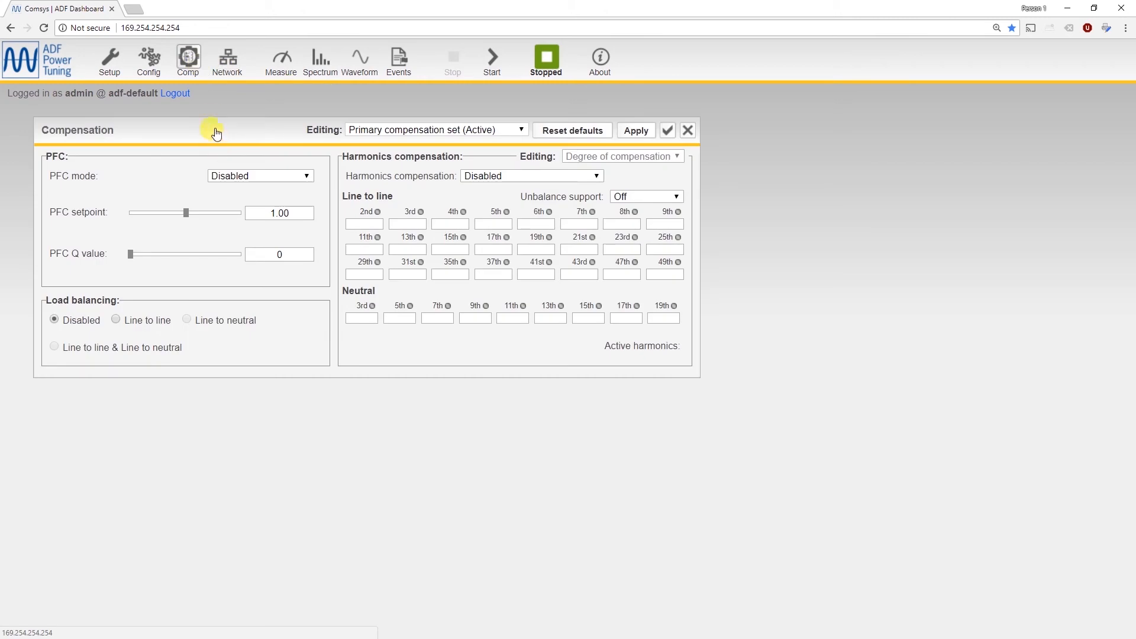
left_click_drag(215, 129, 188, 118)
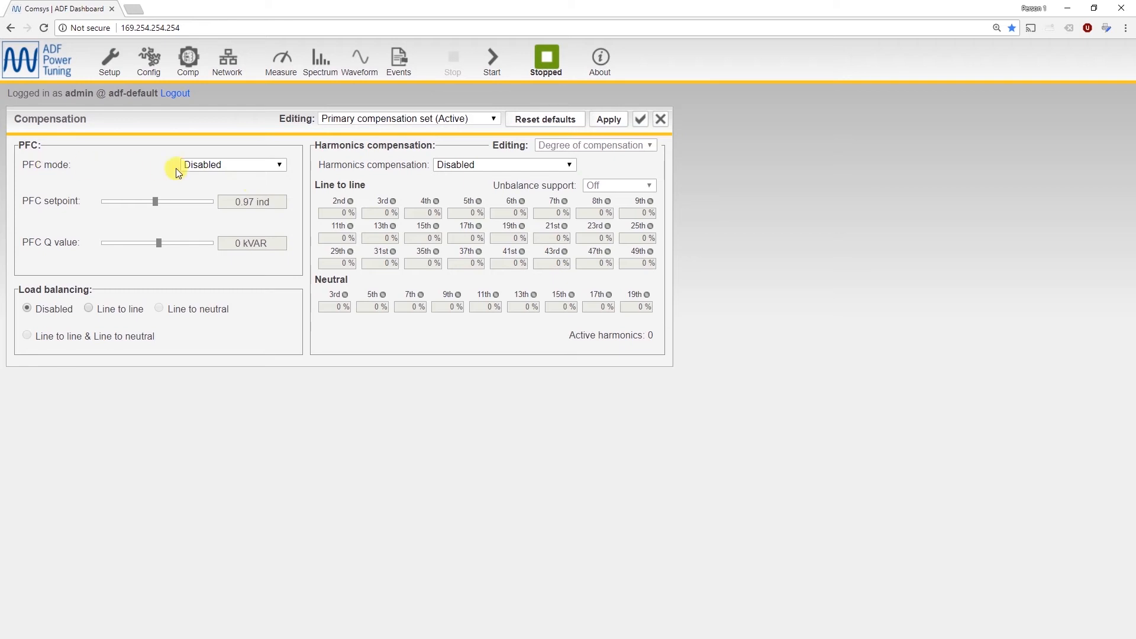
left_click(234, 169)
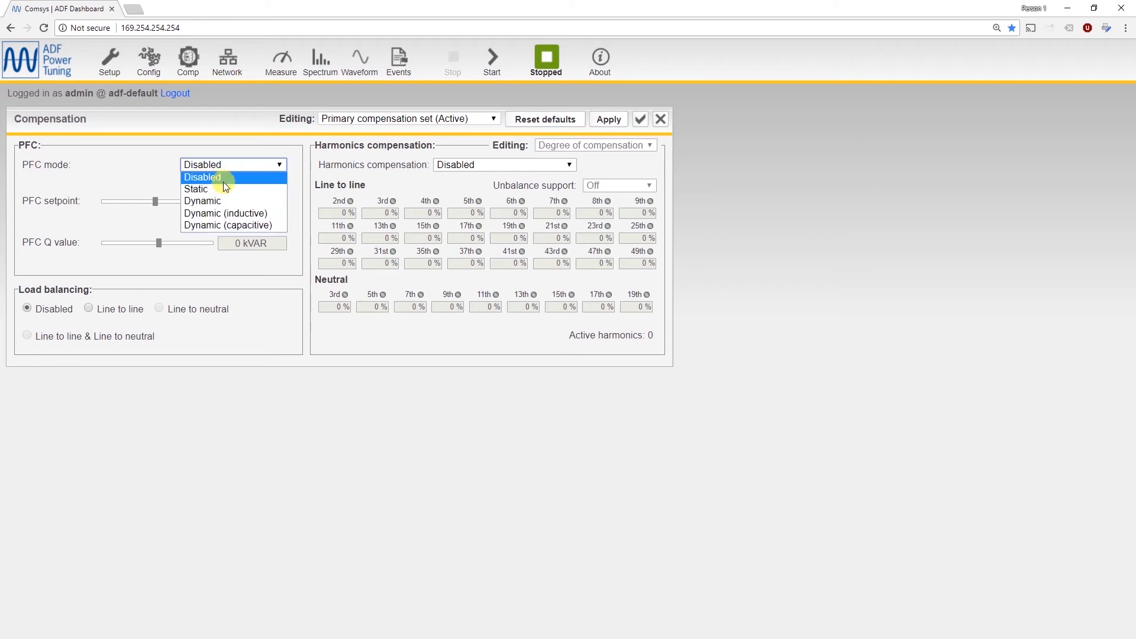
left_click(222, 189)
left_click_drag(152, 245, 108, 244)
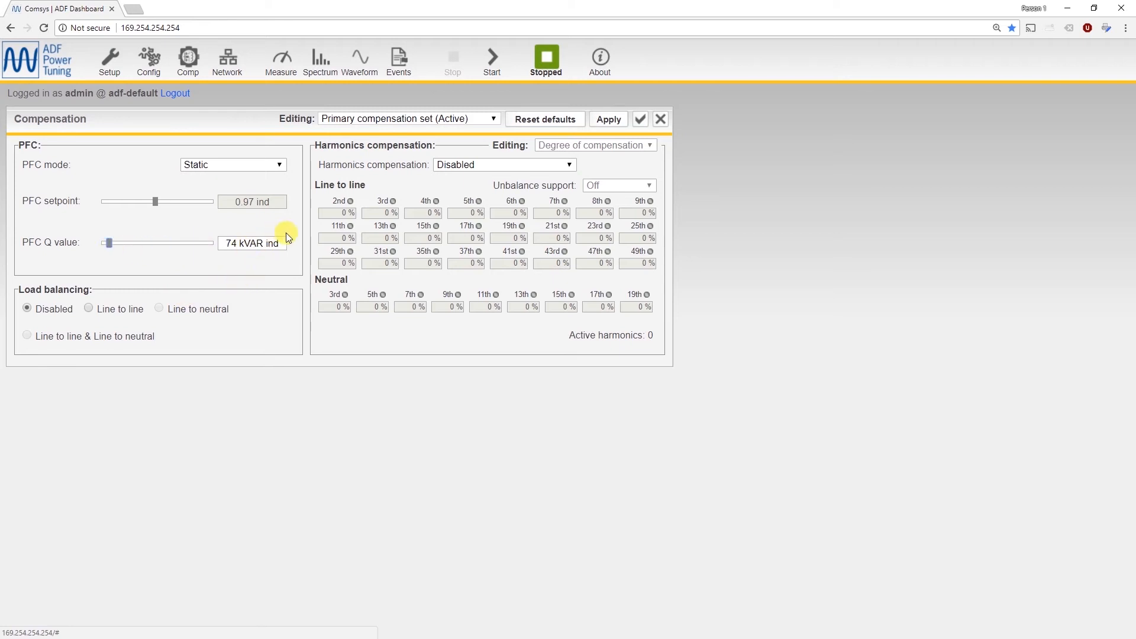
Change the PFC mode to Dynamic, and after that to Dynamic (capacitive).
left_click(265, 168)
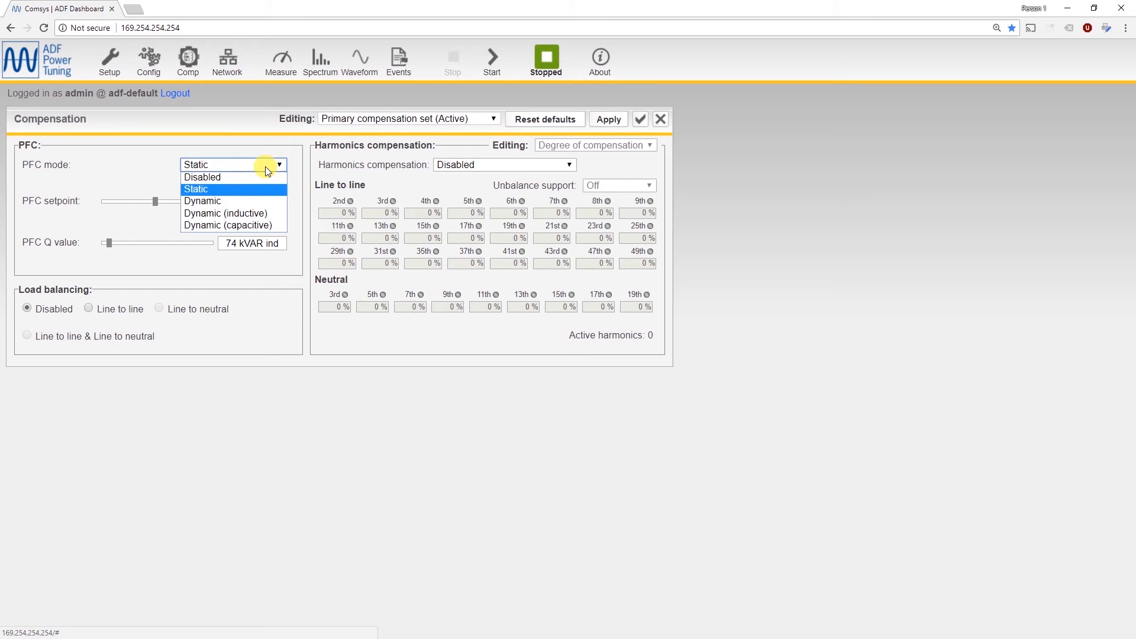
left_click(236, 200)
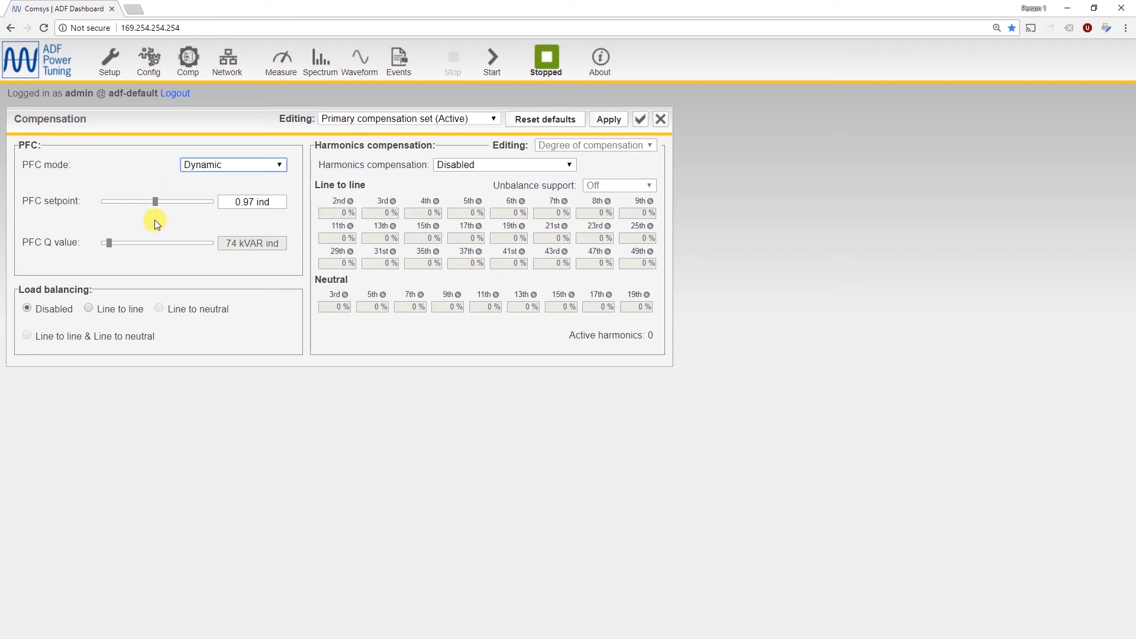
left_click(228, 169)
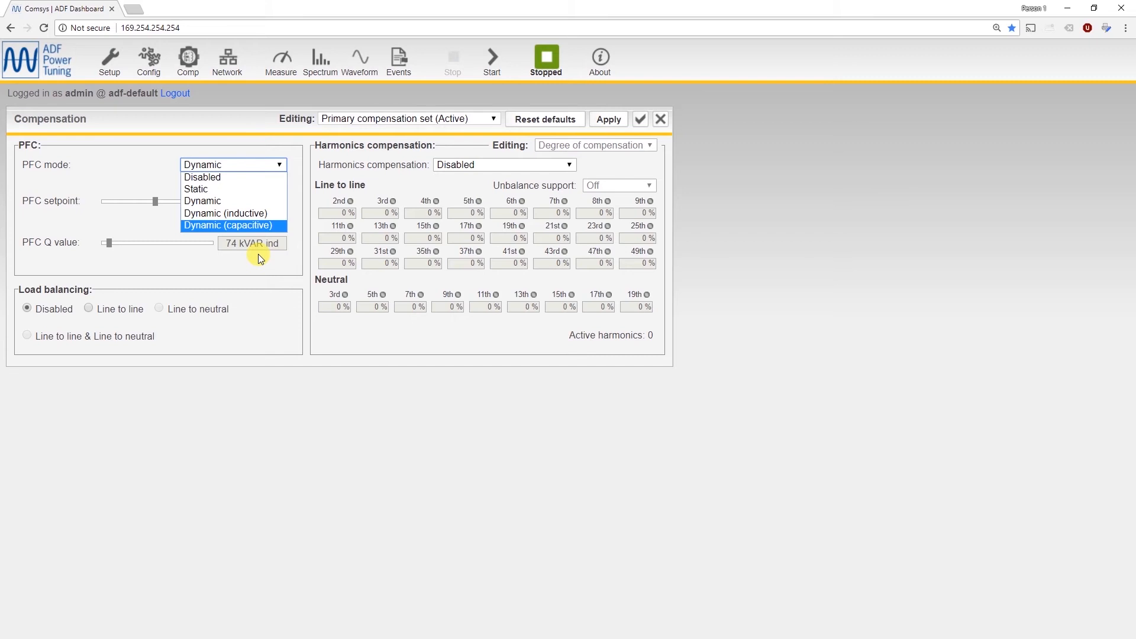
left_click(240, 226)
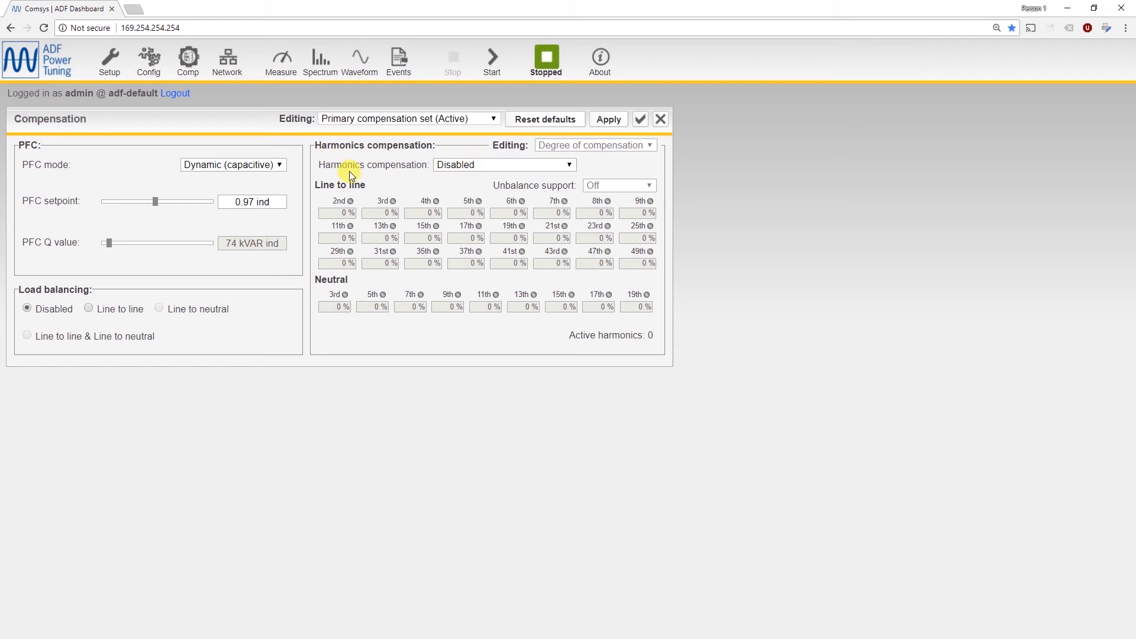
Enable harmonics compensation with CT control and set line-to-line compensation to 100% for the 5th, 80% for the 7th and 50% for the 11th harmonic.
left_click(461, 165)
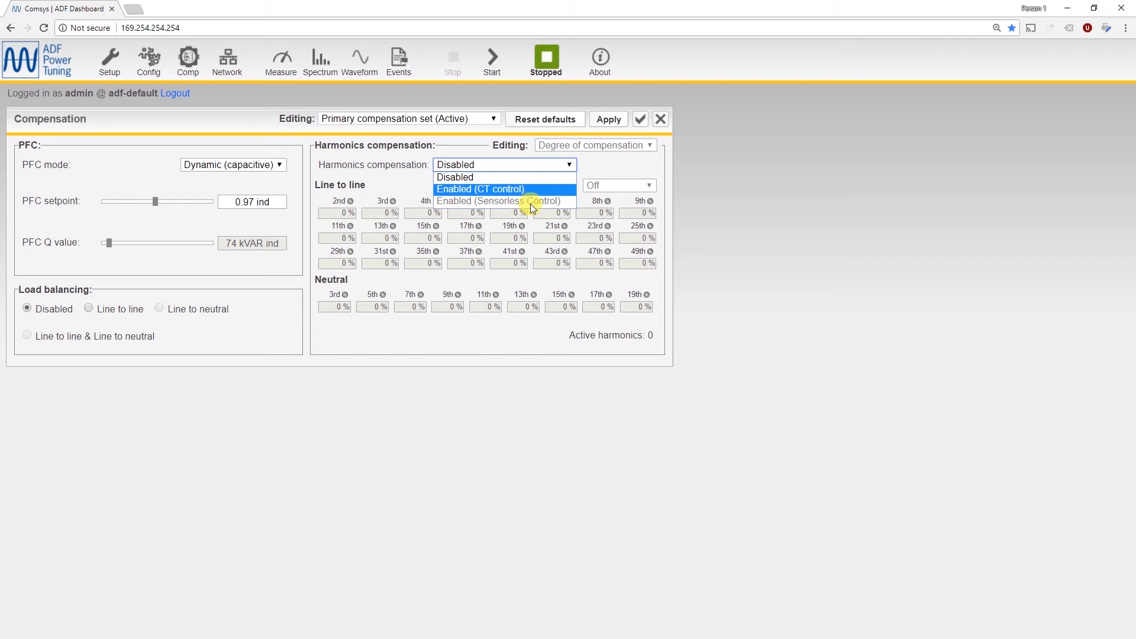
left_click(477, 189)
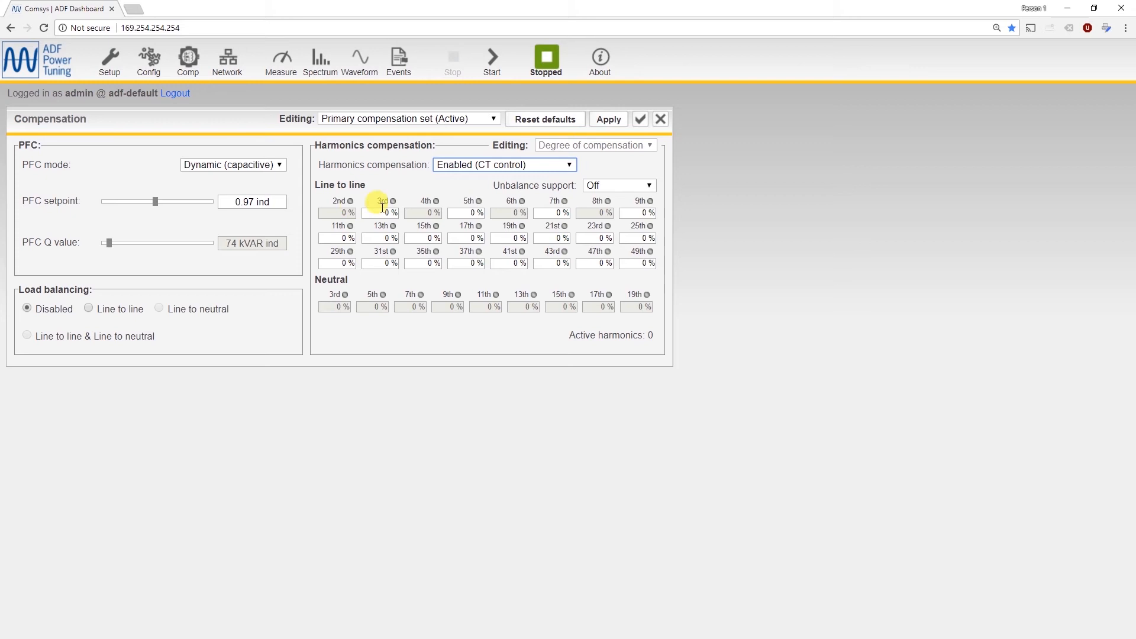
left_click(459, 214)
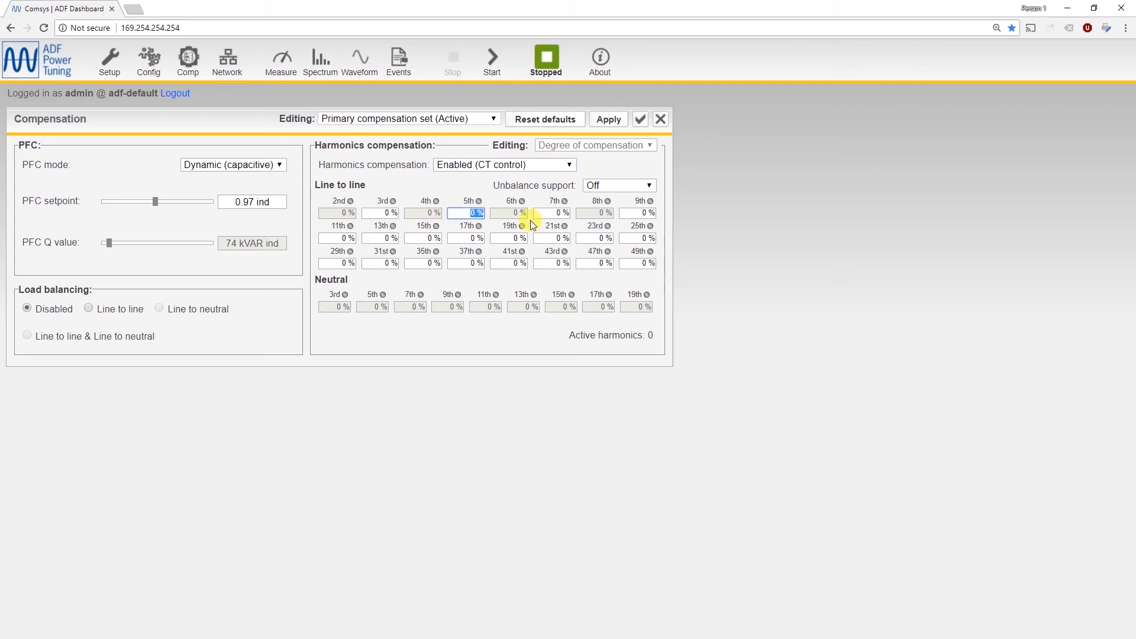
type("100")
left_click(553, 214)
type("80")
left_click(341, 237)
type("50")
left_click(416, 176)
View the secondary compensation set and return to editing the primary compensation set.
left_click(357, 122)
left_click(361, 145)
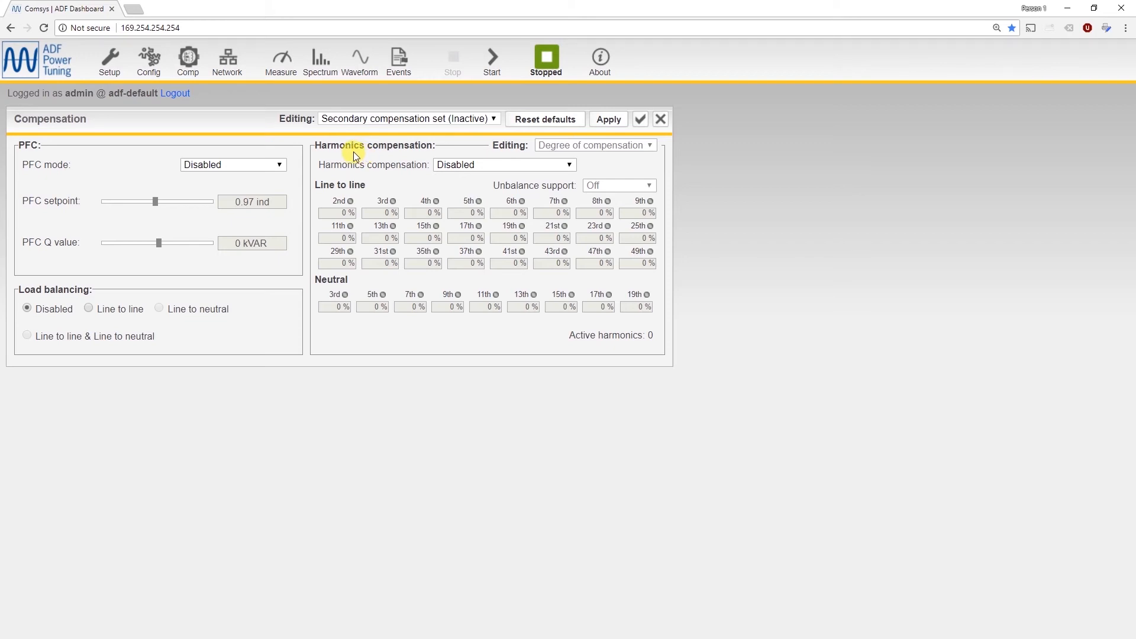
left_click(384, 117)
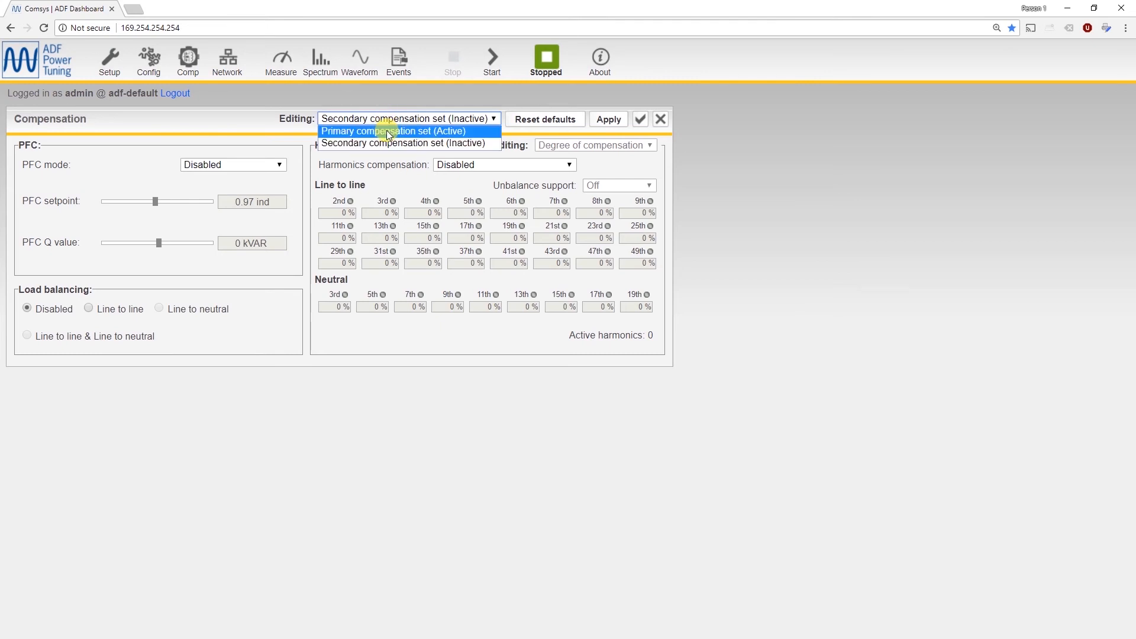
left_click(386, 130)
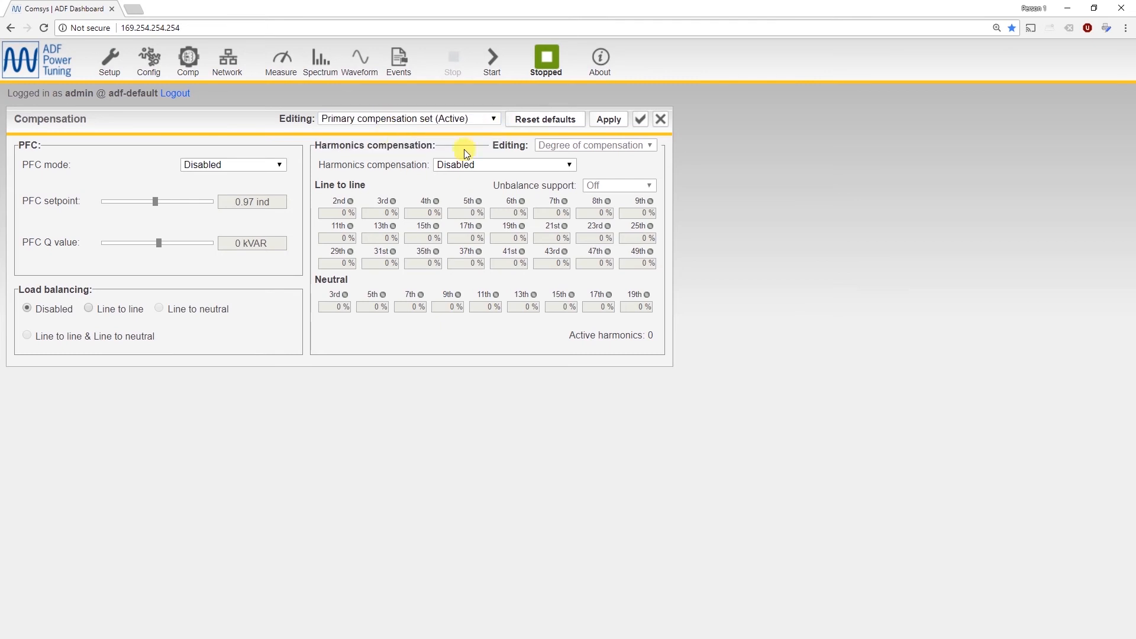
Close the Compensation settings without saving and open the Network settings.
left_click(666, 120)
left_click(239, 58)
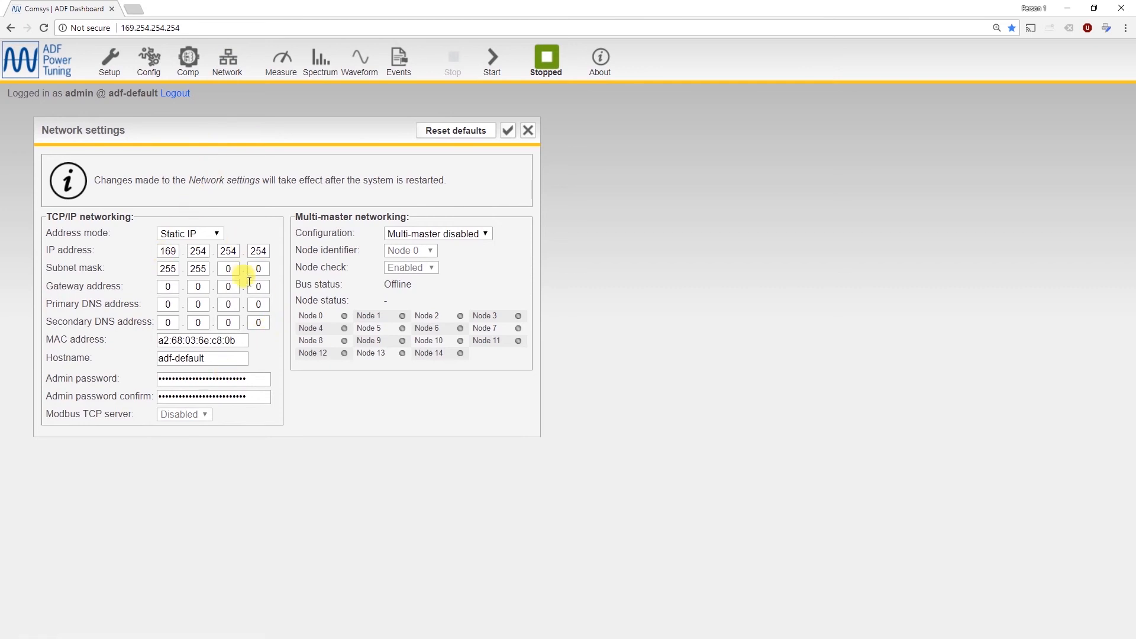
Review the hostname and admin password fields in the Network settings and close them without saving.
left_click(214, 361)
key("Tab")
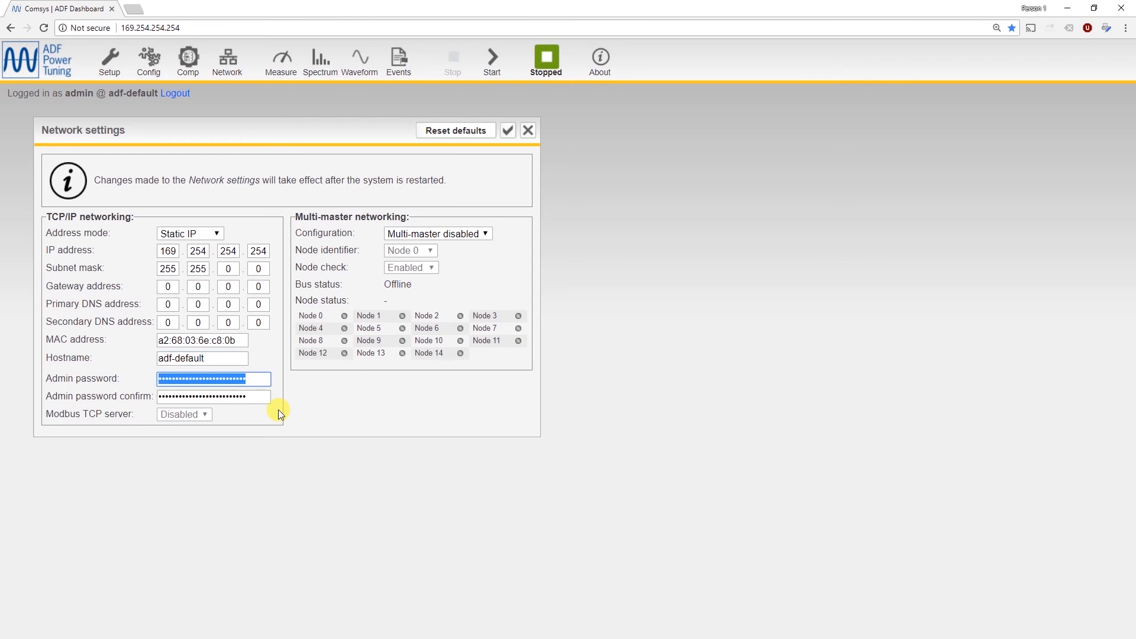
left_click(278, 409)
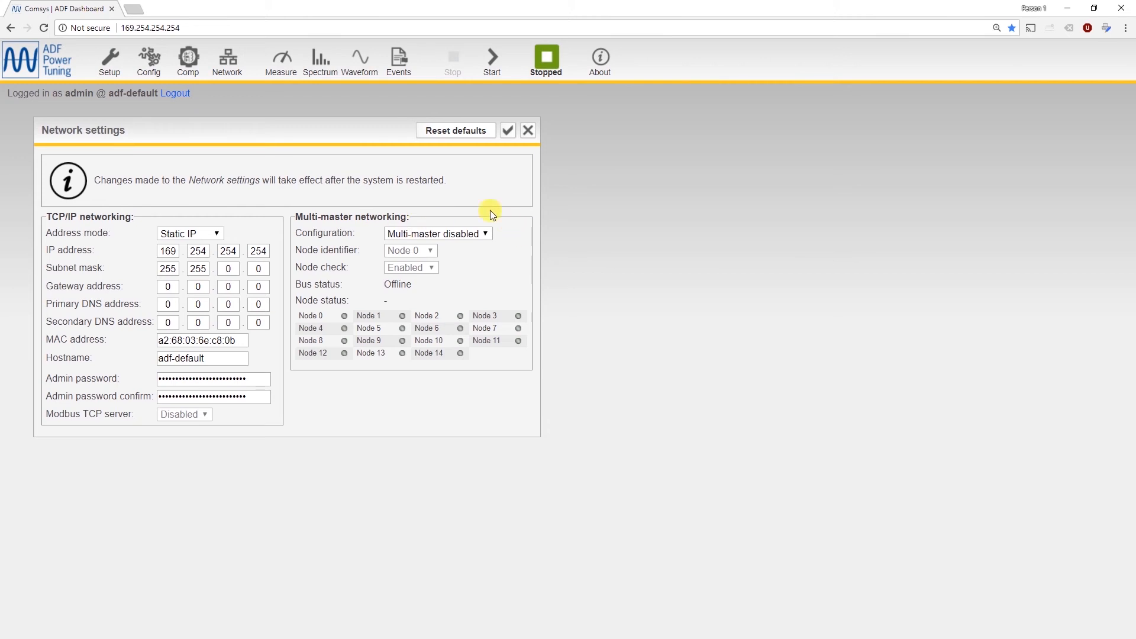
left_click(527, 133)
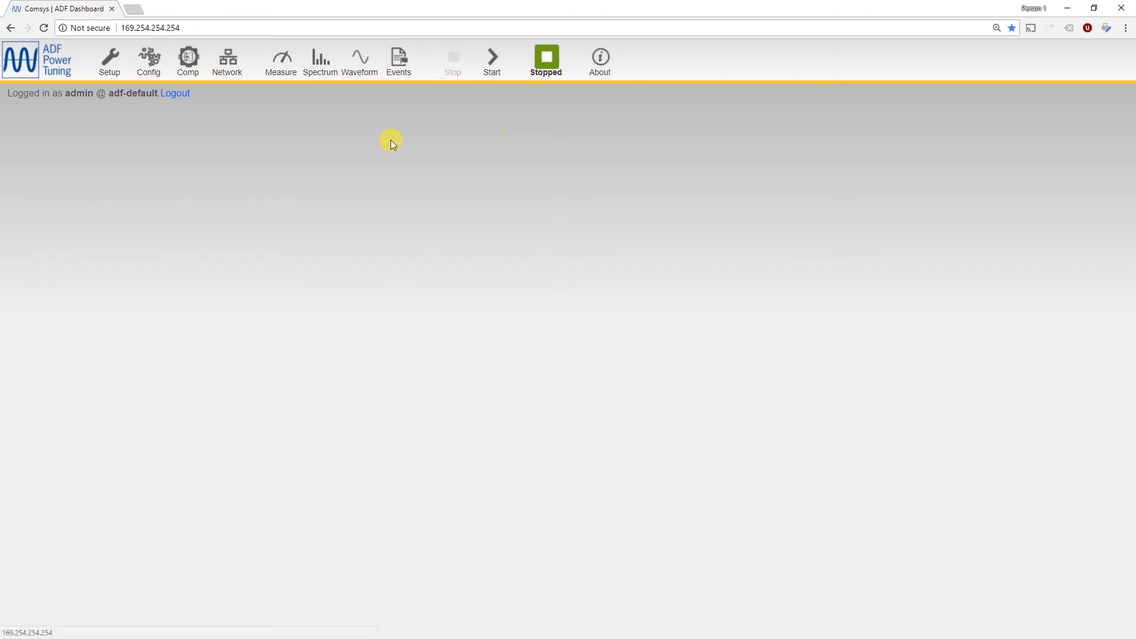
Open the Measurement window, shift it toward the page corner, and examine the reactive power Q reading.
left_click(276, 65)
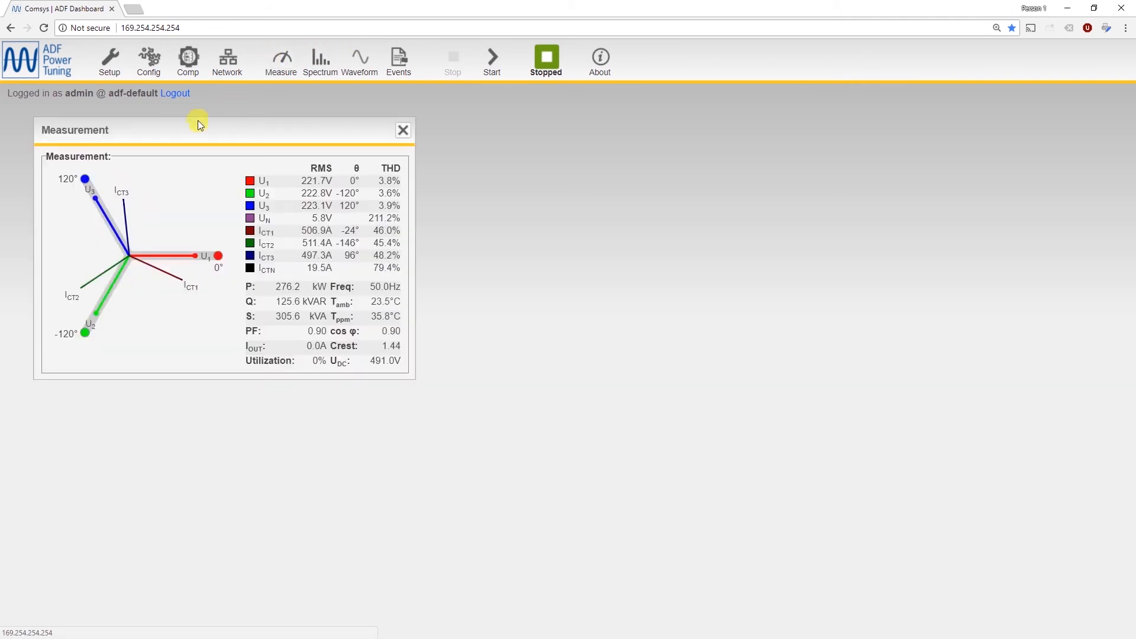
left_click_drag(180, 129, 165, 120)
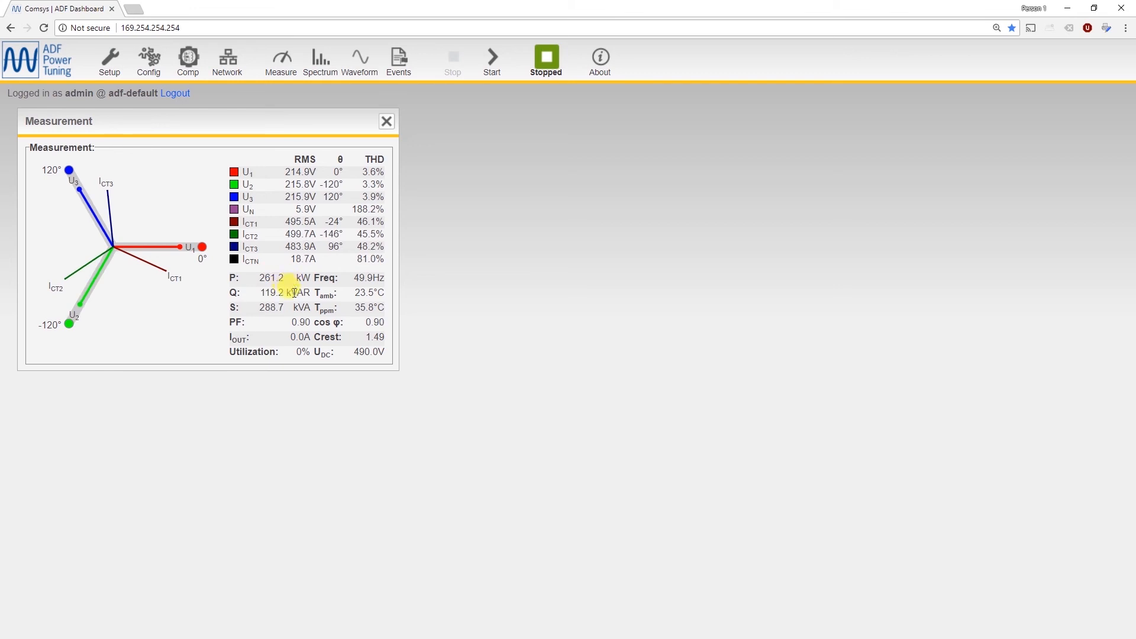
double_click(291, 293)
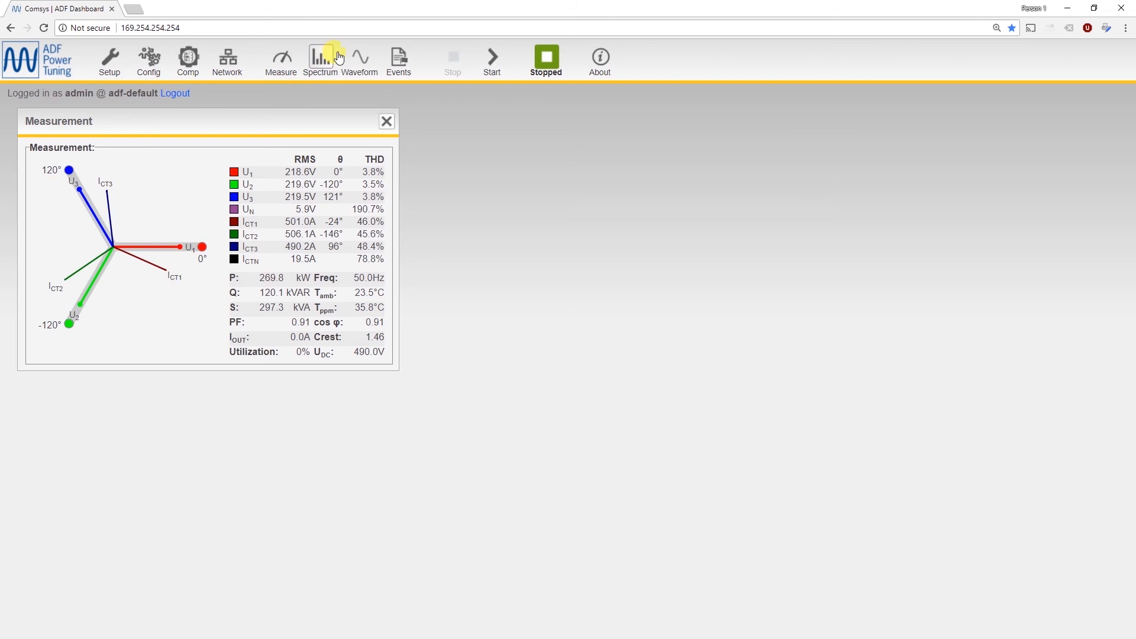
Open the Spectrum view beside the Measurement window and display the Output current (Arms) spectrum.
left_click(321, 57)
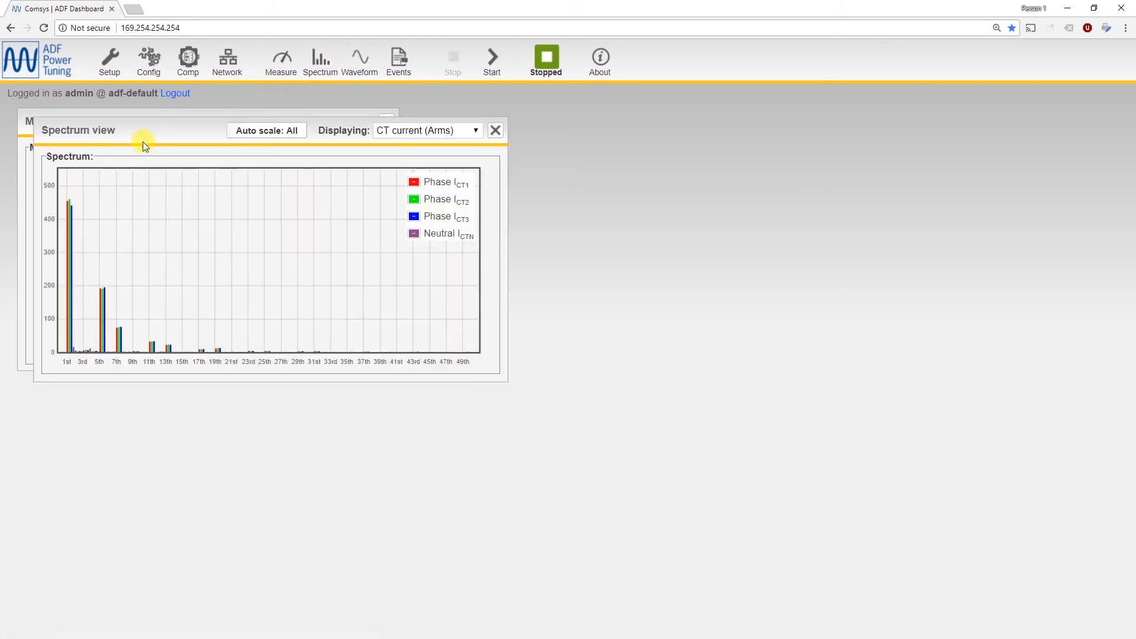
left_click_drag(143, 141, 537, 122)
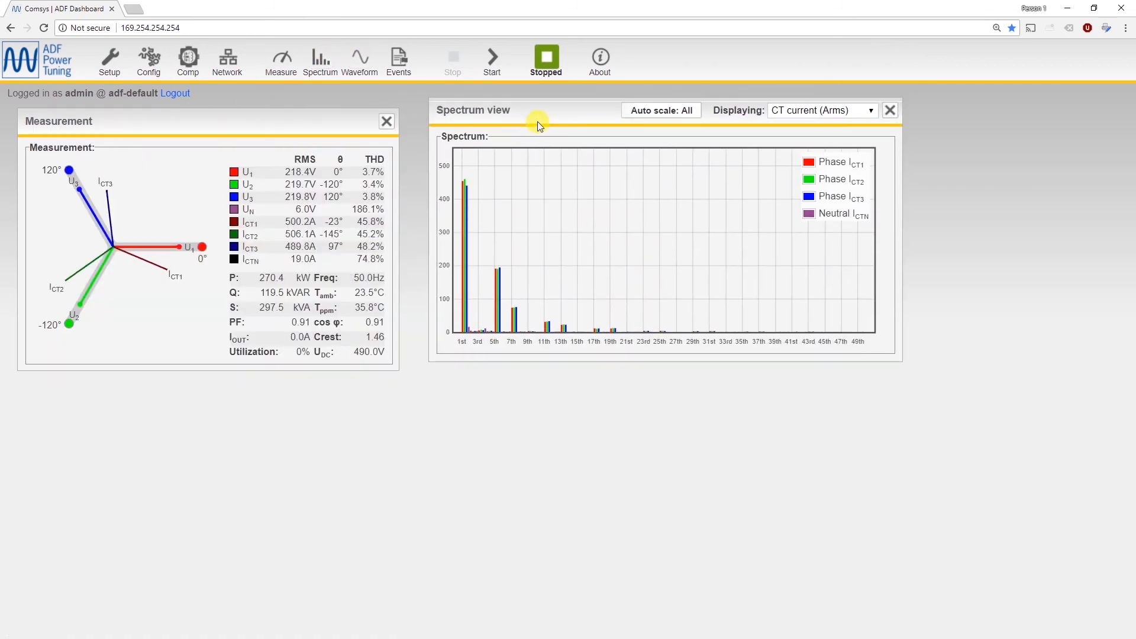
left_click(791, 112)
left_click(792, 132)
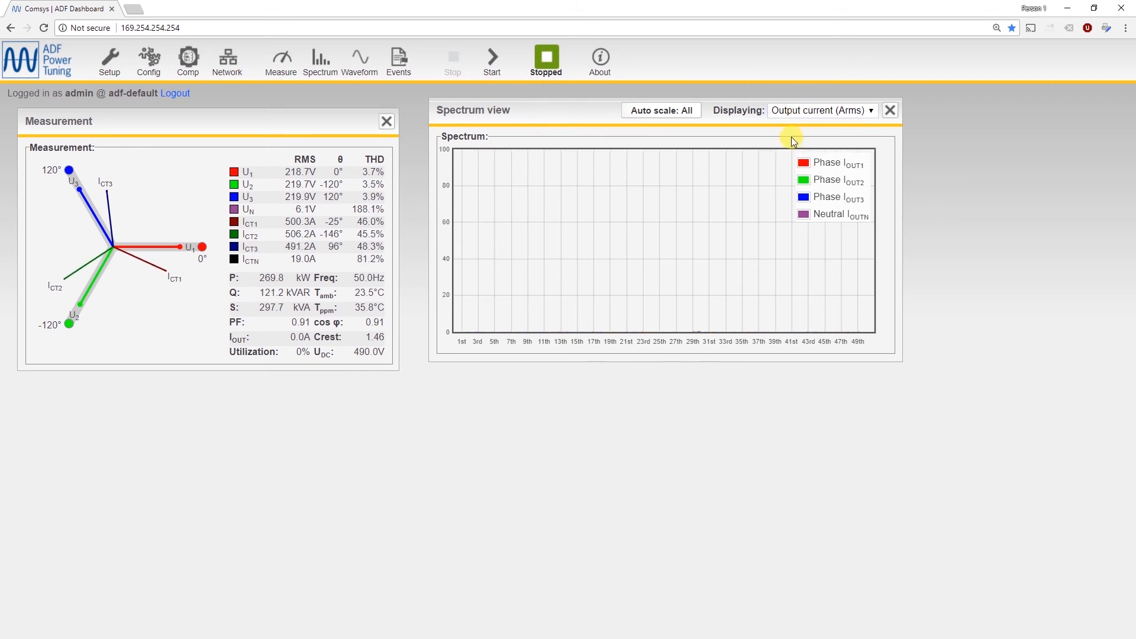
Display the Phase voltage (Vrms) spectrum with auto scale set to Harm, and close the Spectrum view.
left_click(793, 112)
left_click(798, 146)
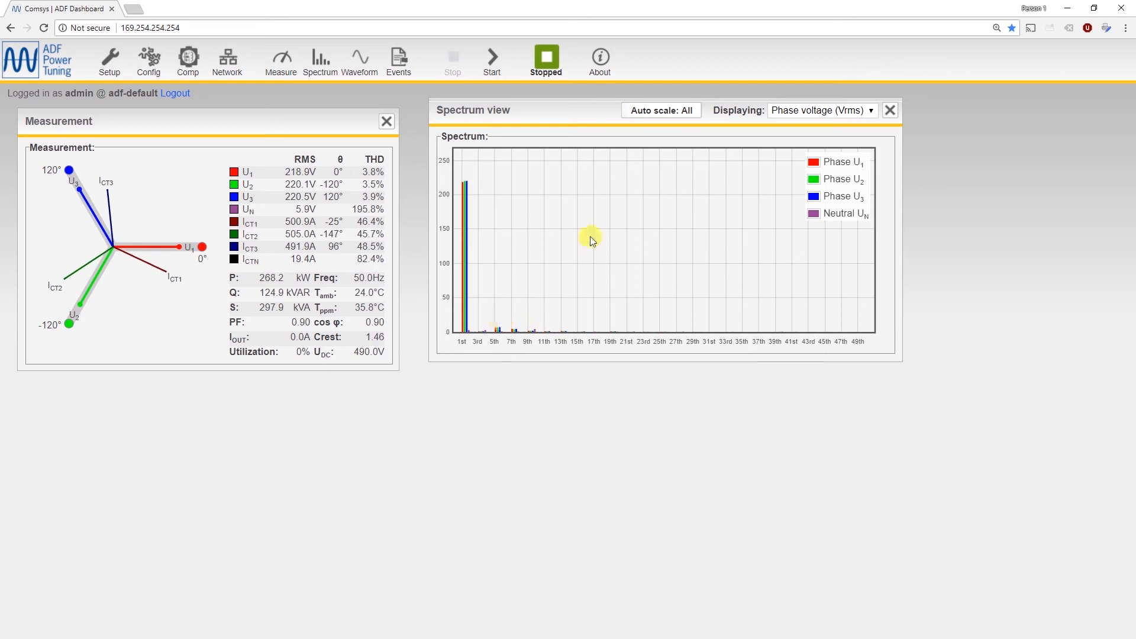
left_click(669, 113)
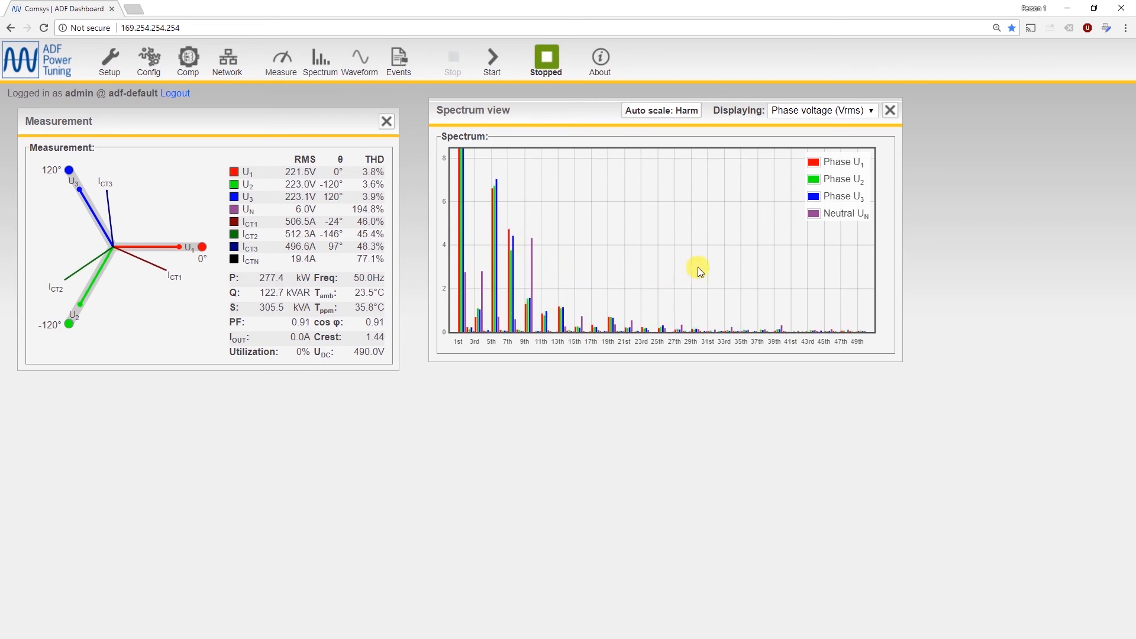
left_click(890, 110)
Open the Waveform view beside the Measurement window and display the Output current (A) waveform.
left_click(359, 59)
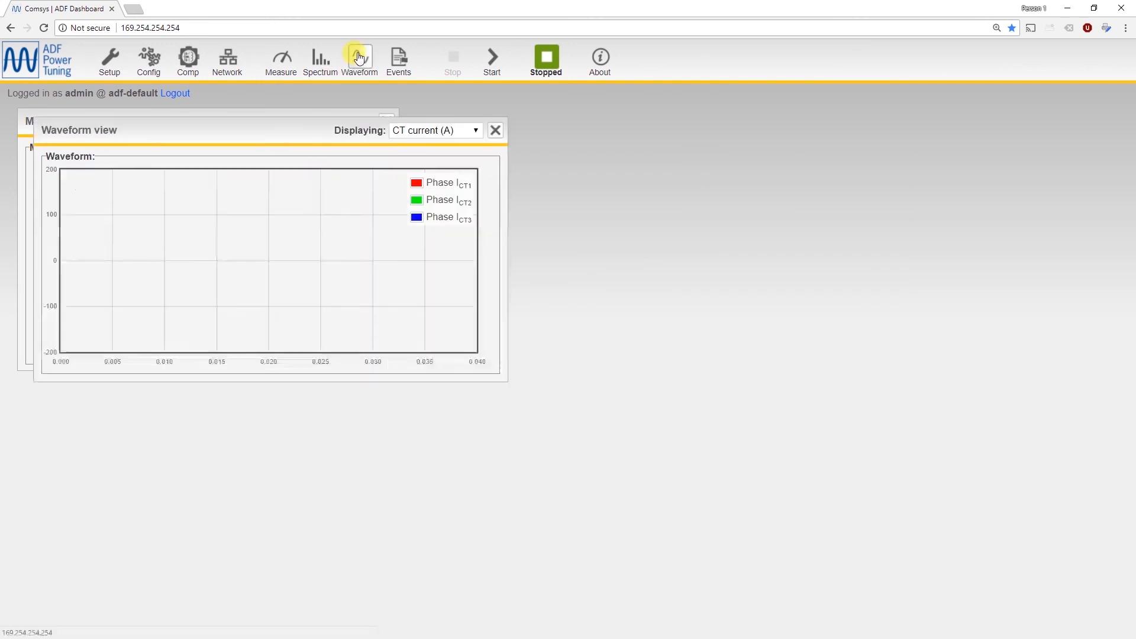
left_click_drag(229, 130, 669, 122)
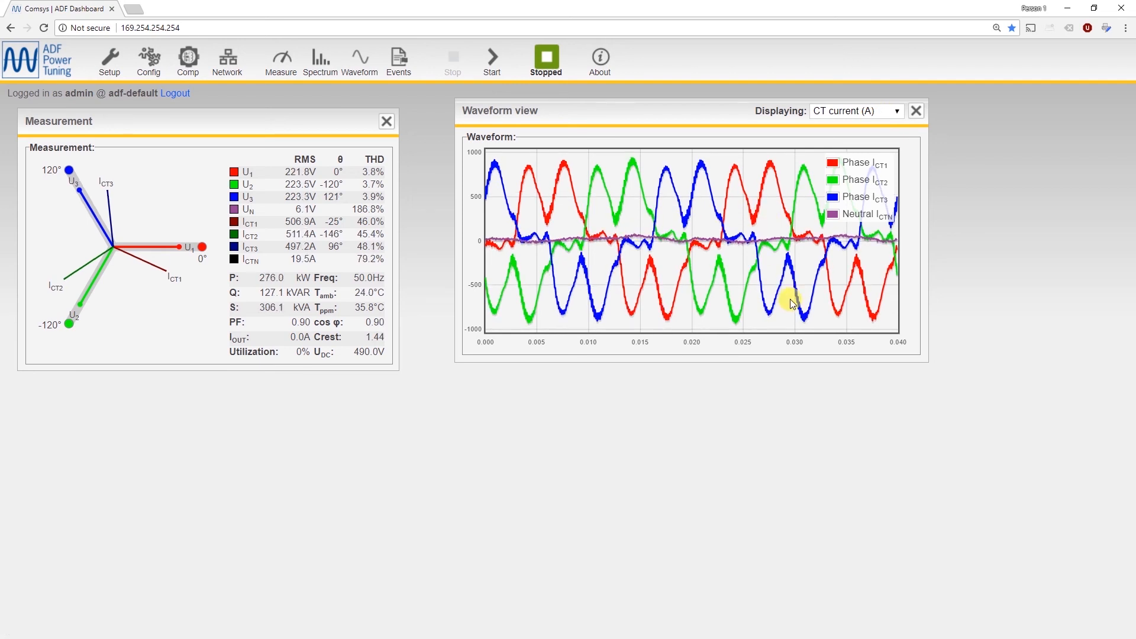
left_click(867, 112)
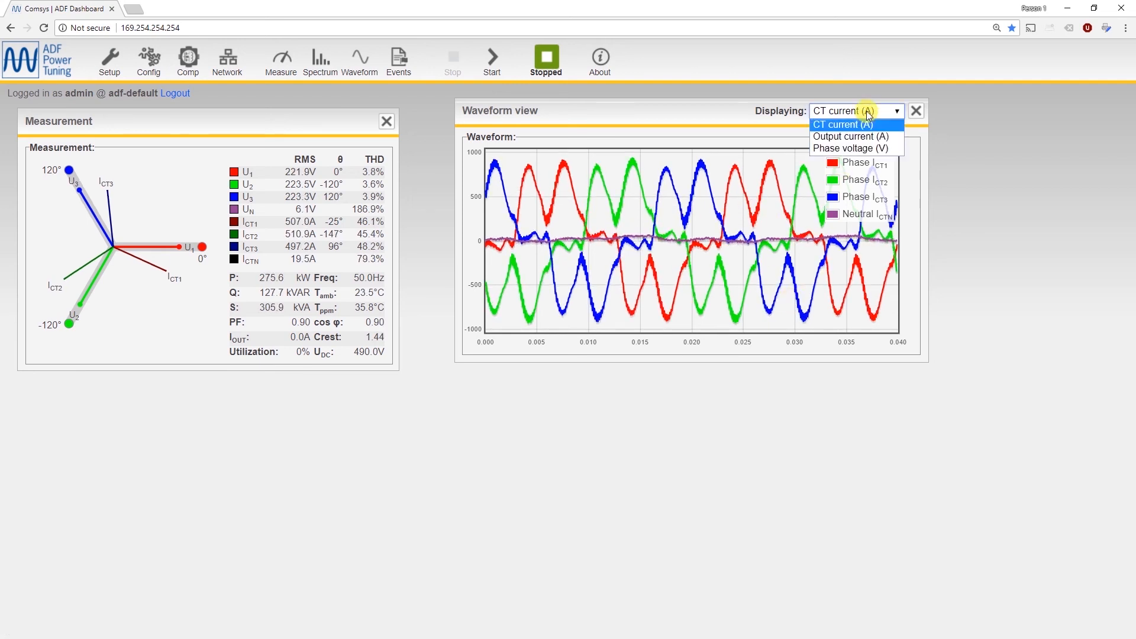
left_click(867, 139)
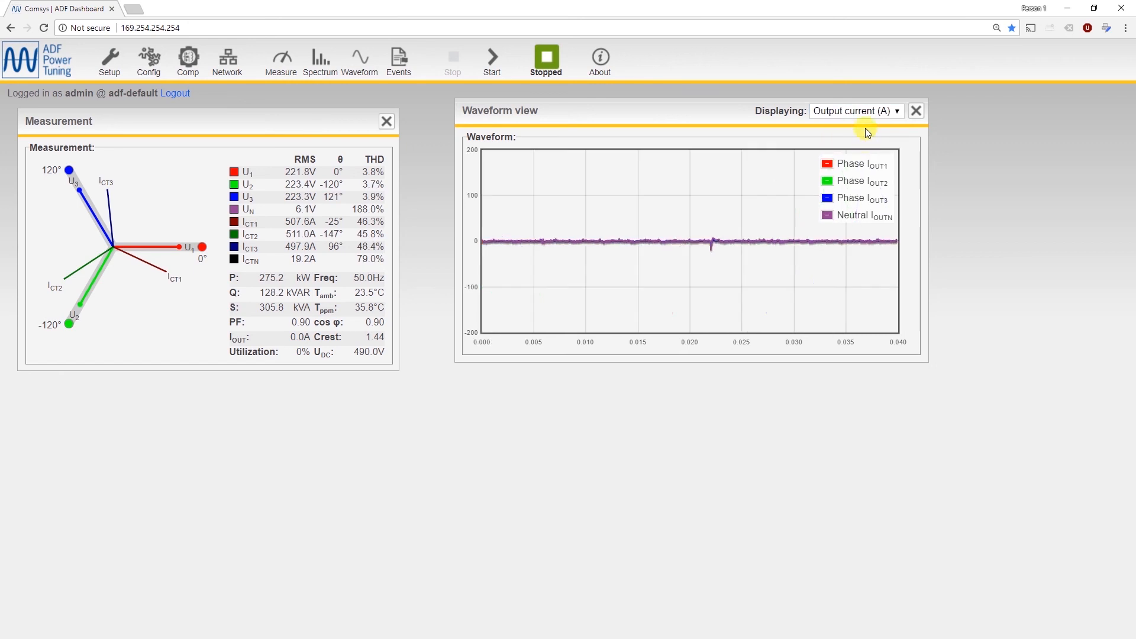
Display the Phase voltage (V) waveform and close the Waveform view.
left_click(866, 113)
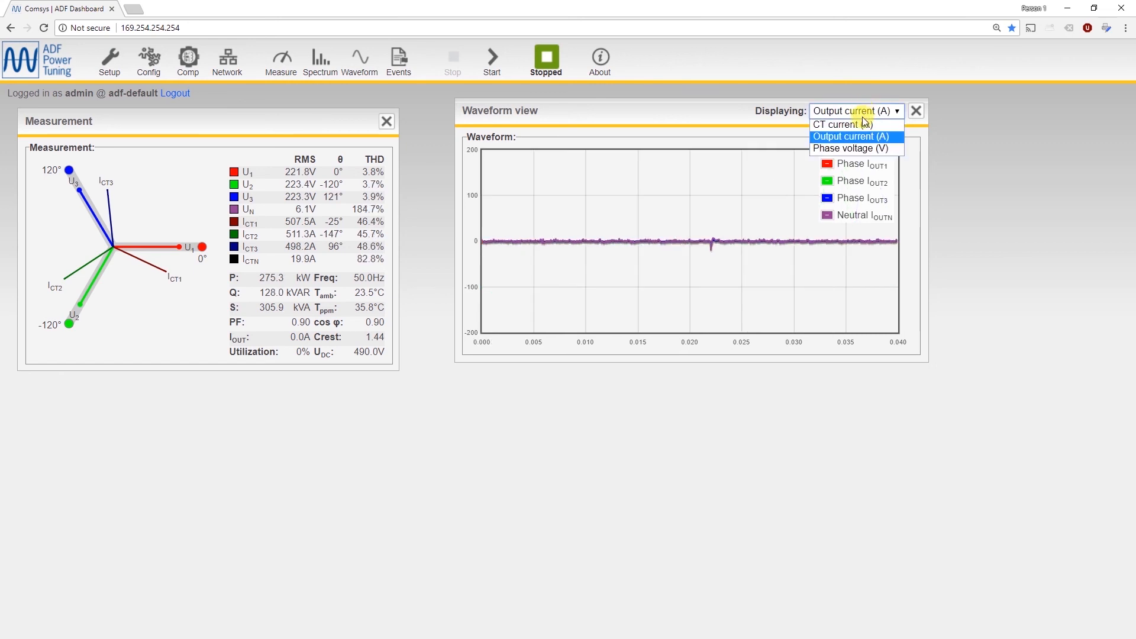
left_click(857, 149)
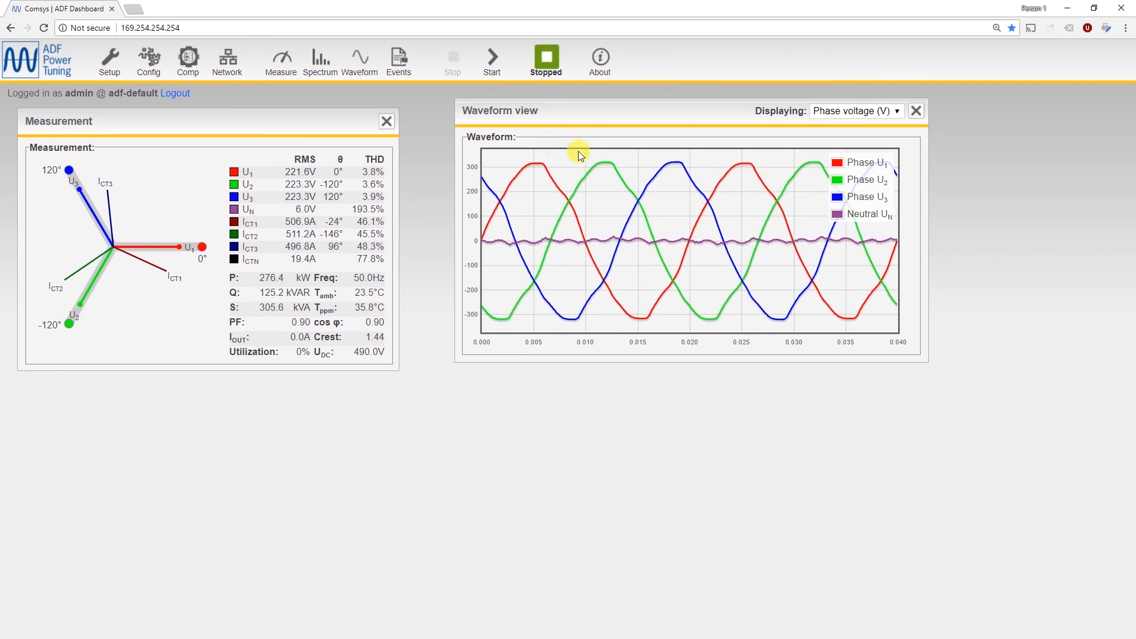
left_click(918, 111)
Open the Events window, close the Measurement window, and place Events near the top centre of the page.
left_click(398, 64)
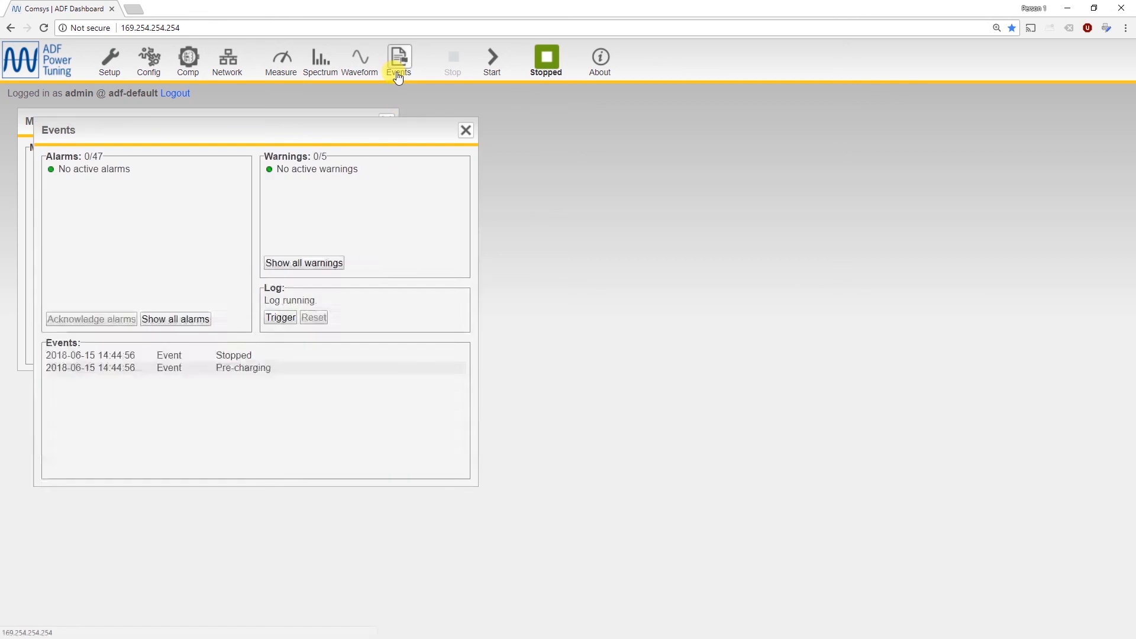
left_click_drag(368, 140, 737, 155)
left_click(386, 120)
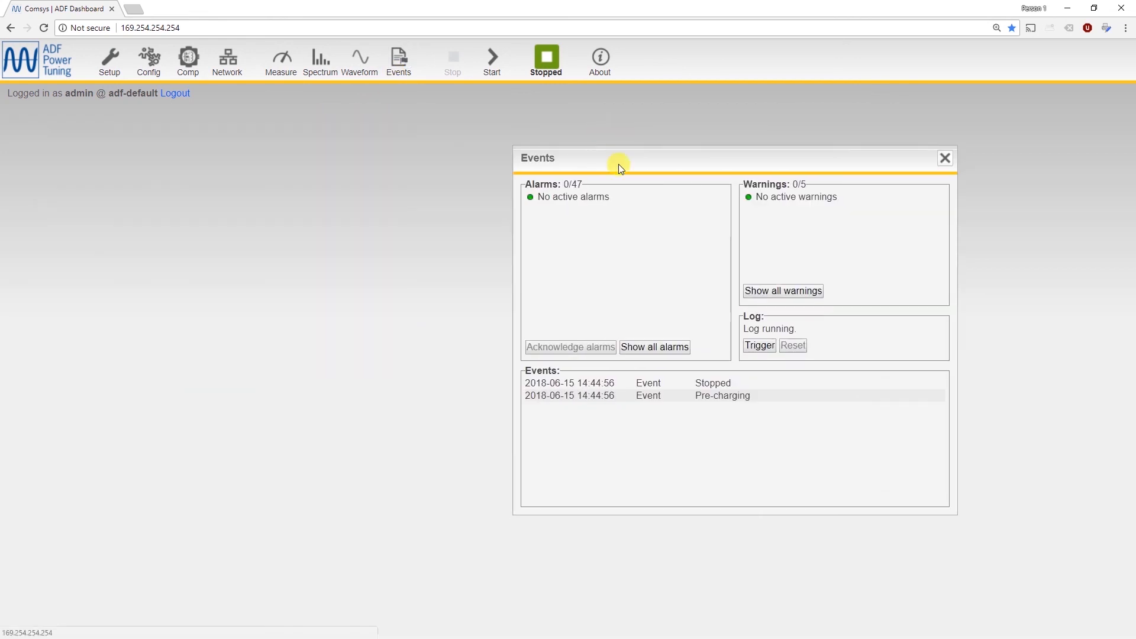
left_click_drag(616, 163, 550, 121)
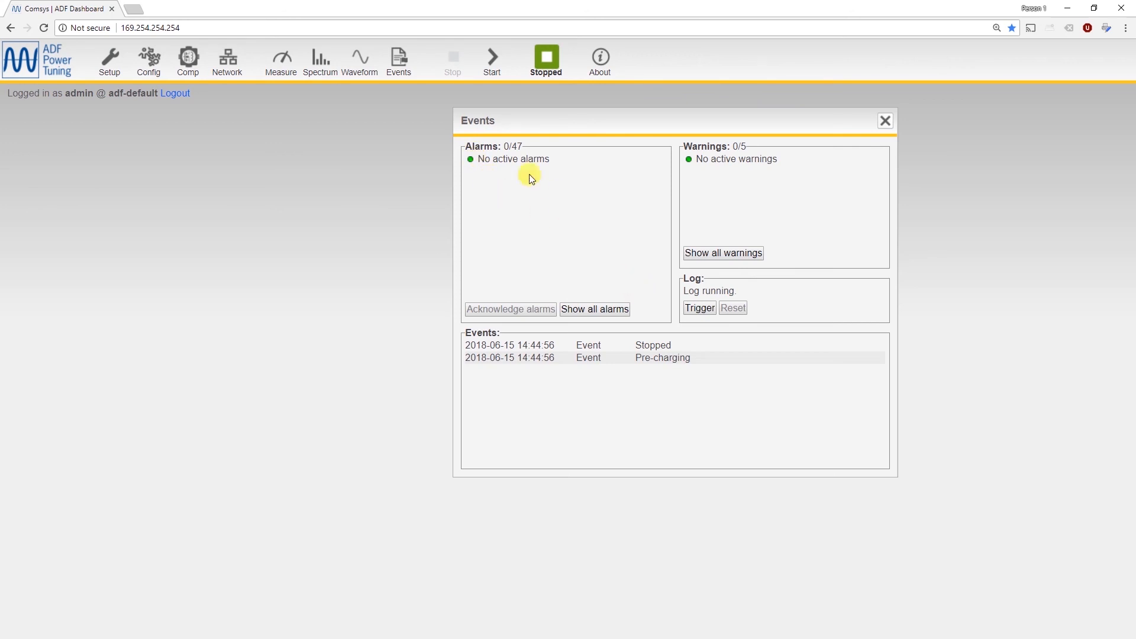
Show the full list of alarms, look through it to the end, and return to active alarms only.
left_click_drag(476, 158, 532, 159)
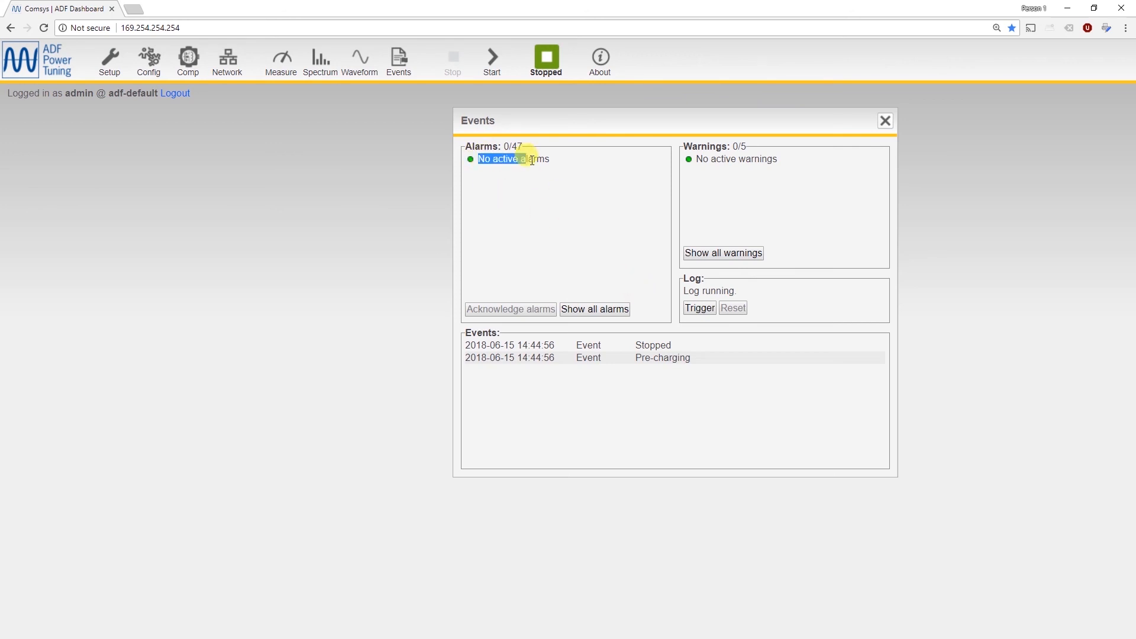
left_click(604, 310)
left_click_drag(662, 172, 673, 293)
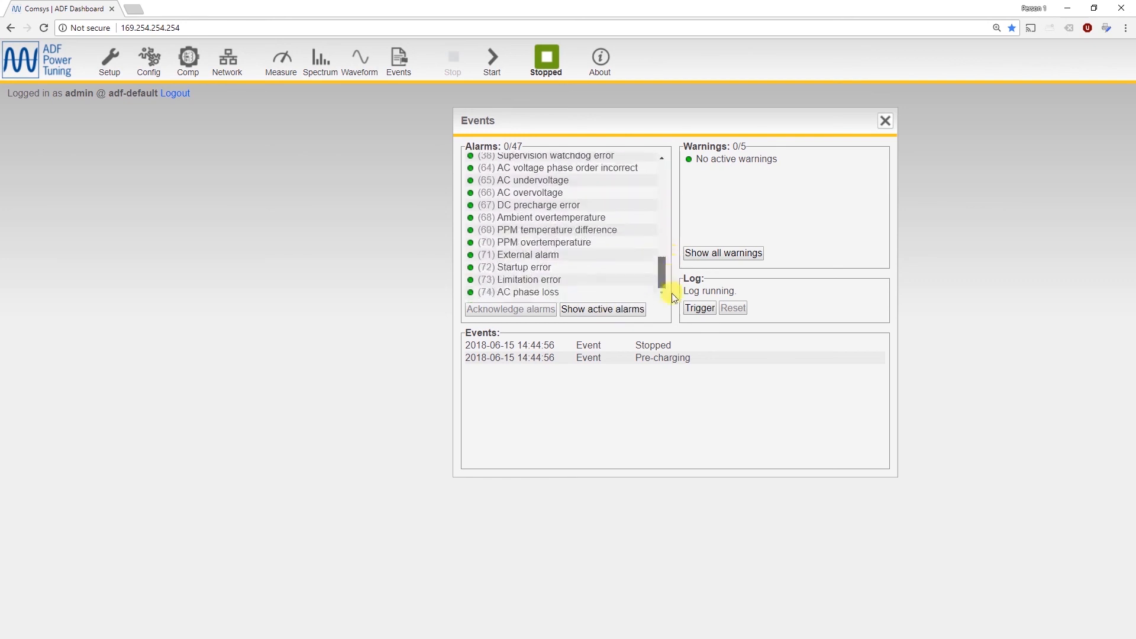
left_click(602, 309)
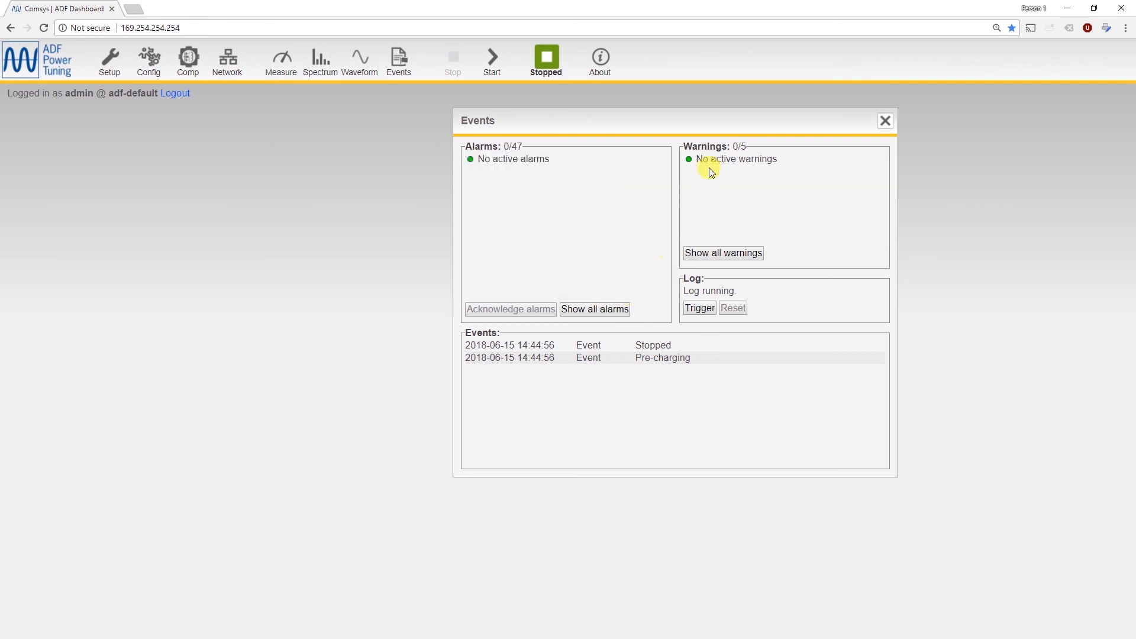
Show all warnings, return to active warnings only, and review the event log before closing the Events window.
left_click(711, 254)
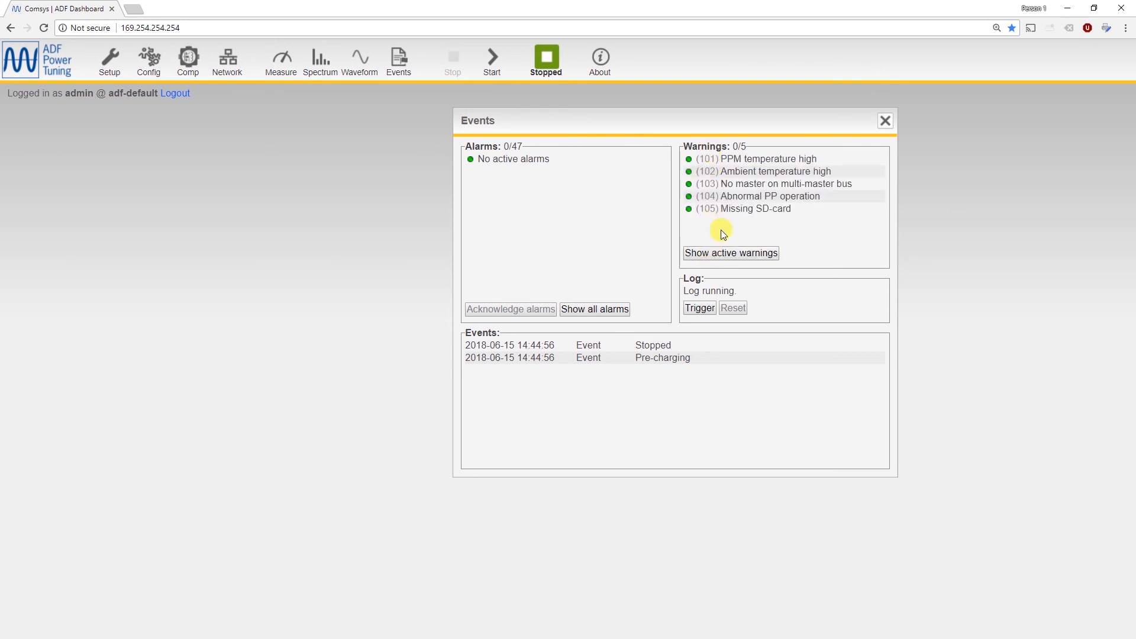
left_click(722, 253)
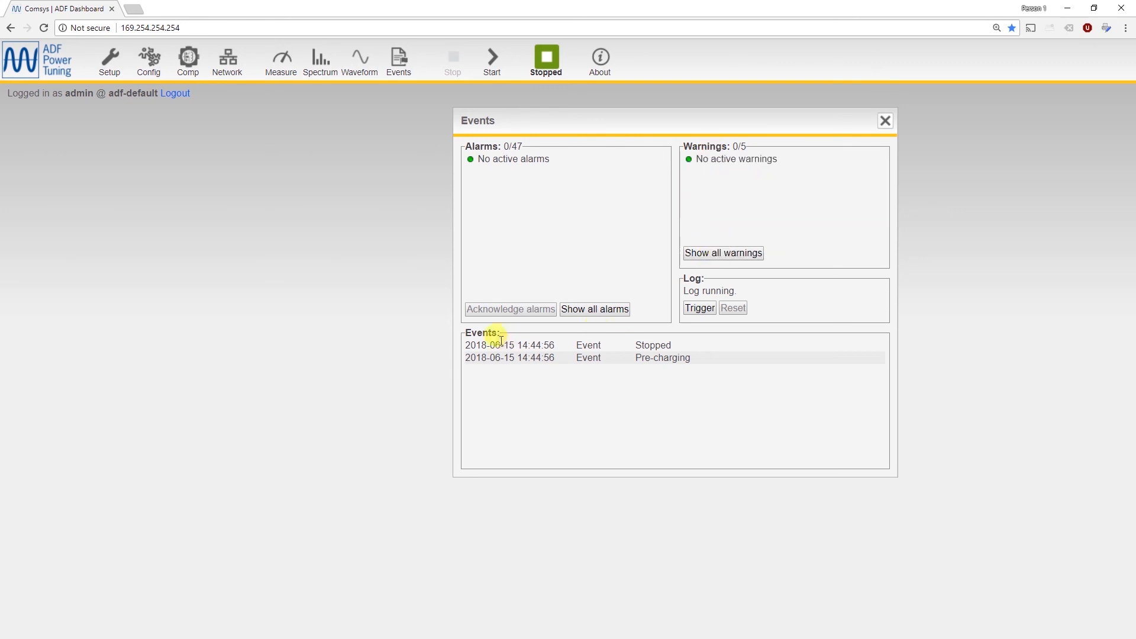
left_click_drag(509, 351, 580, 392)
left_click(885, 122)
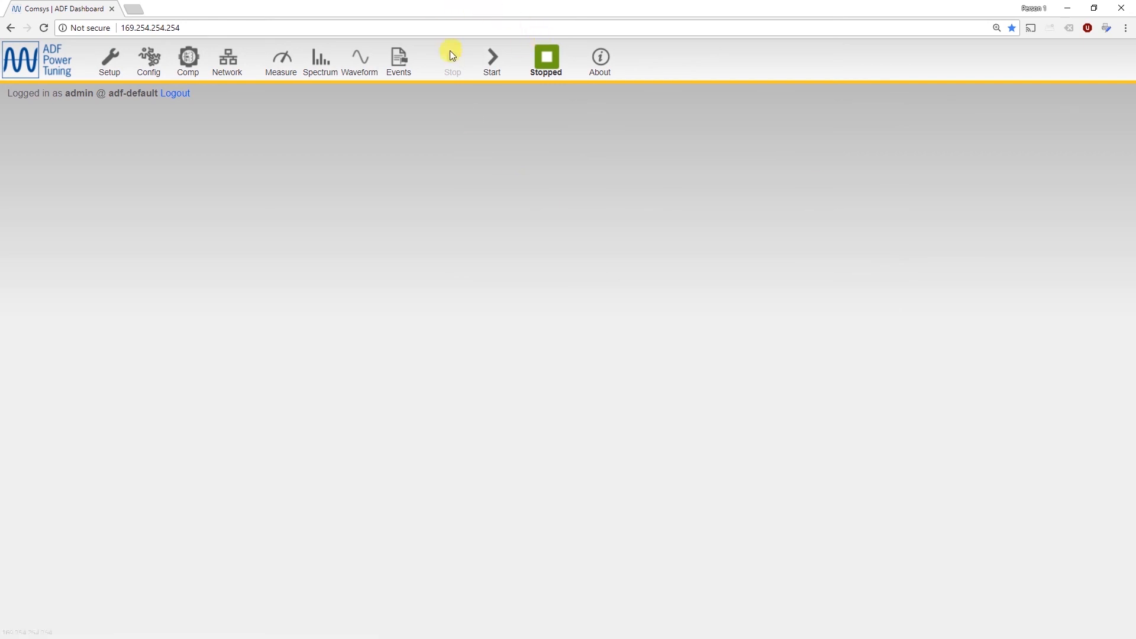
Open the Compensation settings, move the window aside to view them, and close them without applying anything.
left_click(188, 57)
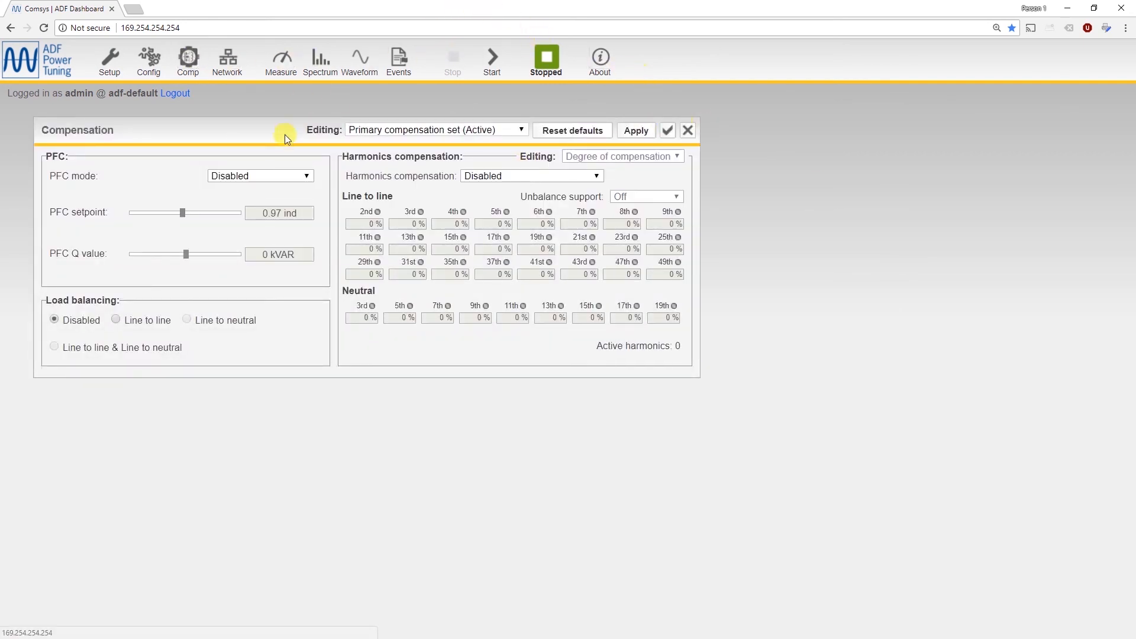
left_click_drag(268, 127, 662, 102)
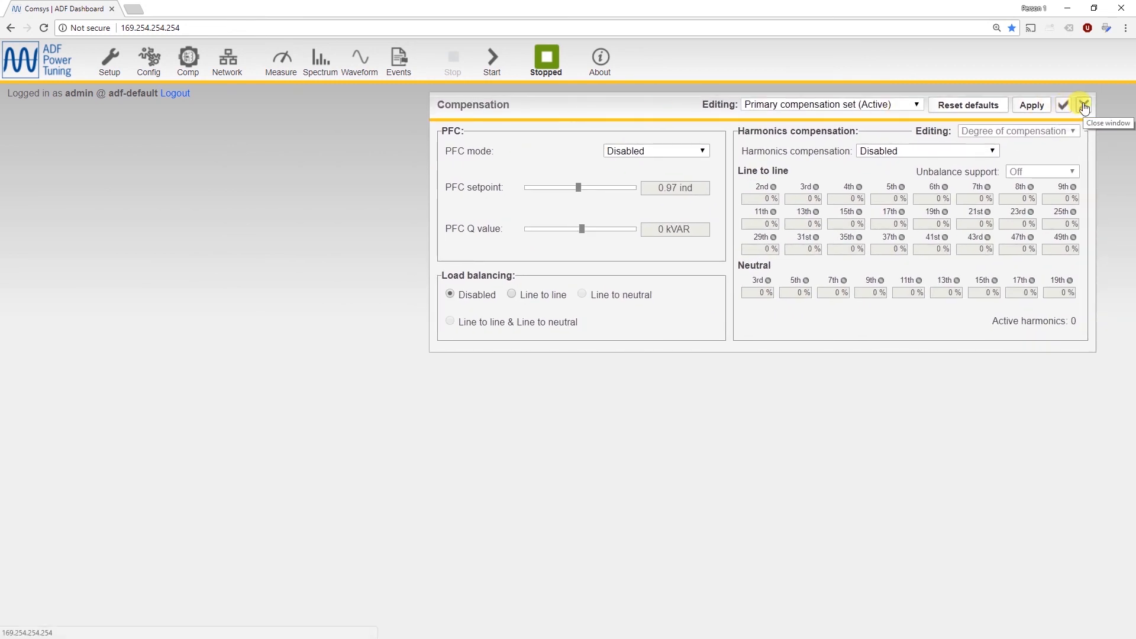
left_click(954, 115)
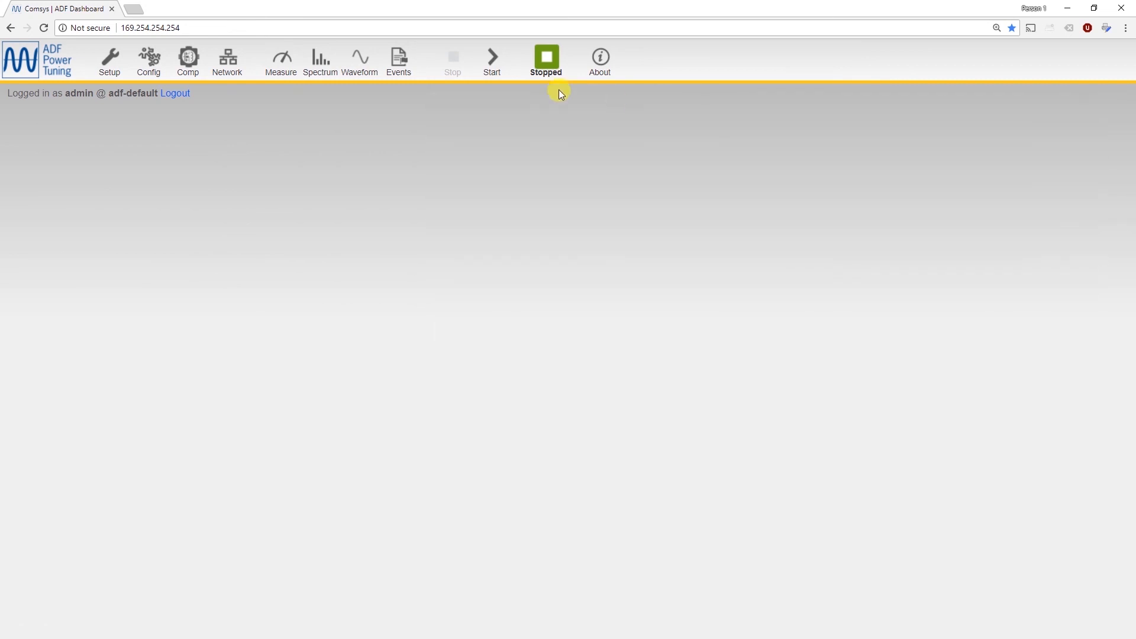
Examine the SCC2 software revision in the About window, close it, and open the System setup.
left_click(585, 62)
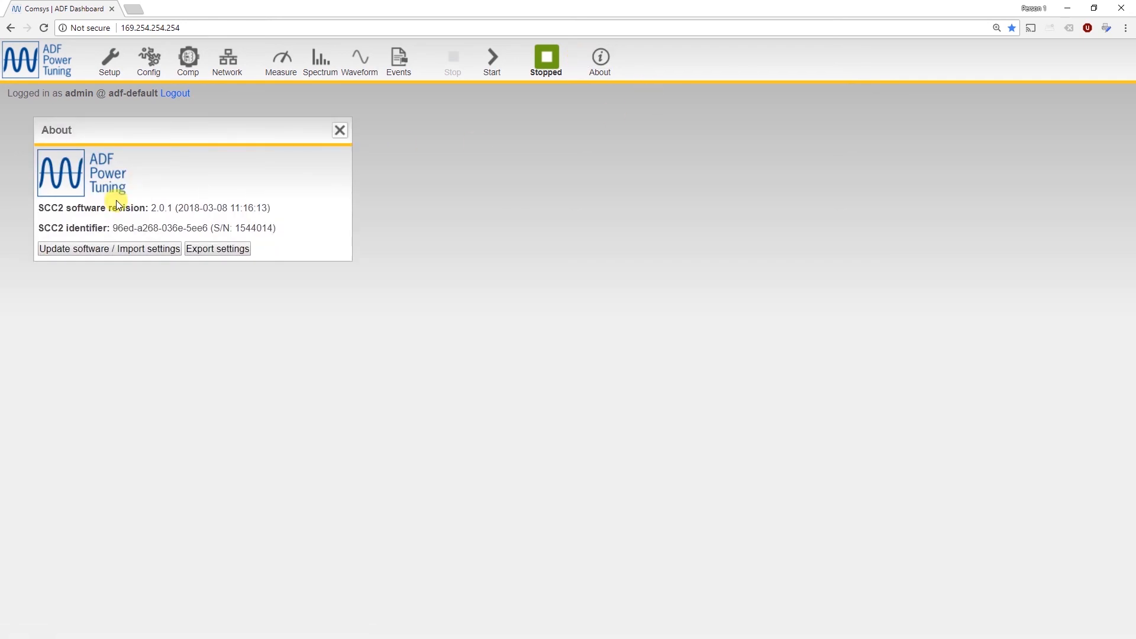
left_click_drag(125, 208, 278, 218)
left_click(302, 213)
left_click(340, 130)
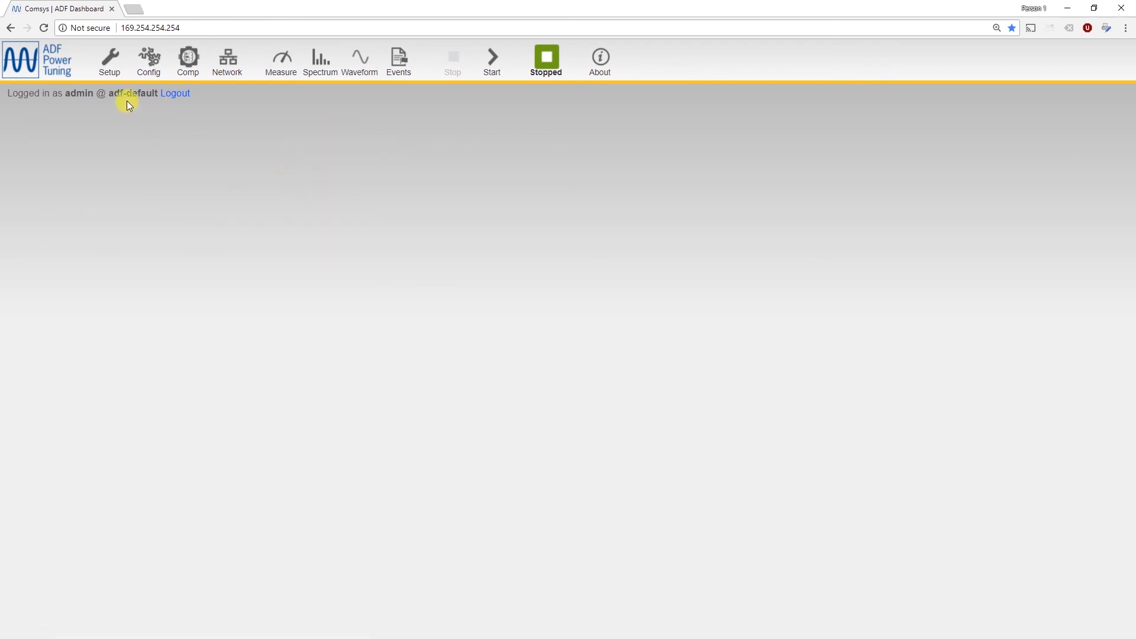
left_click(109, 60)
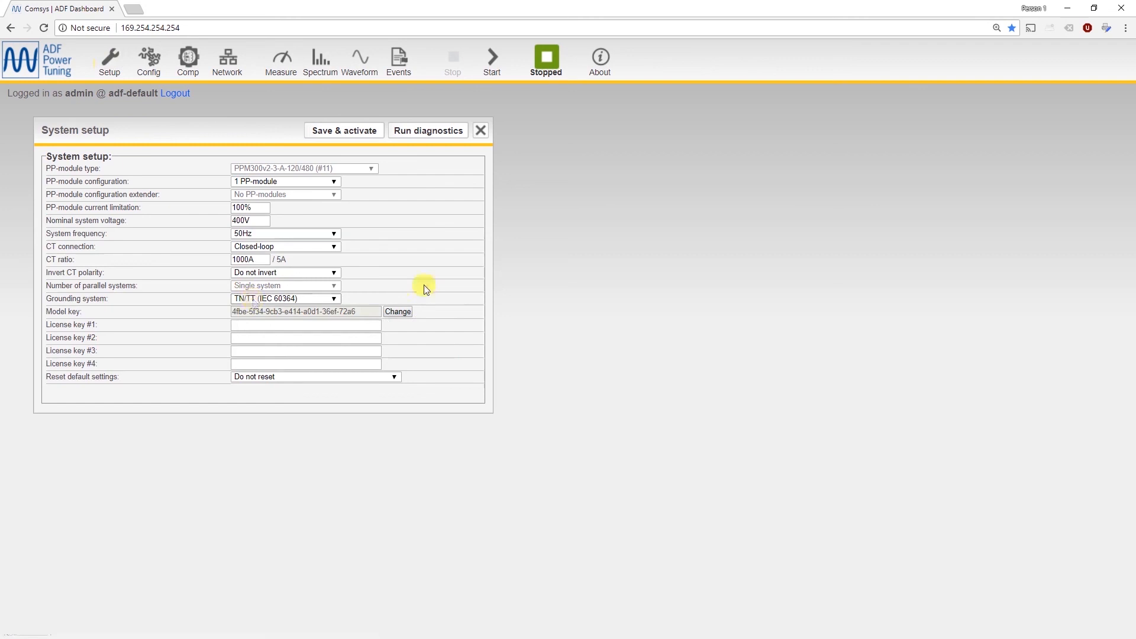